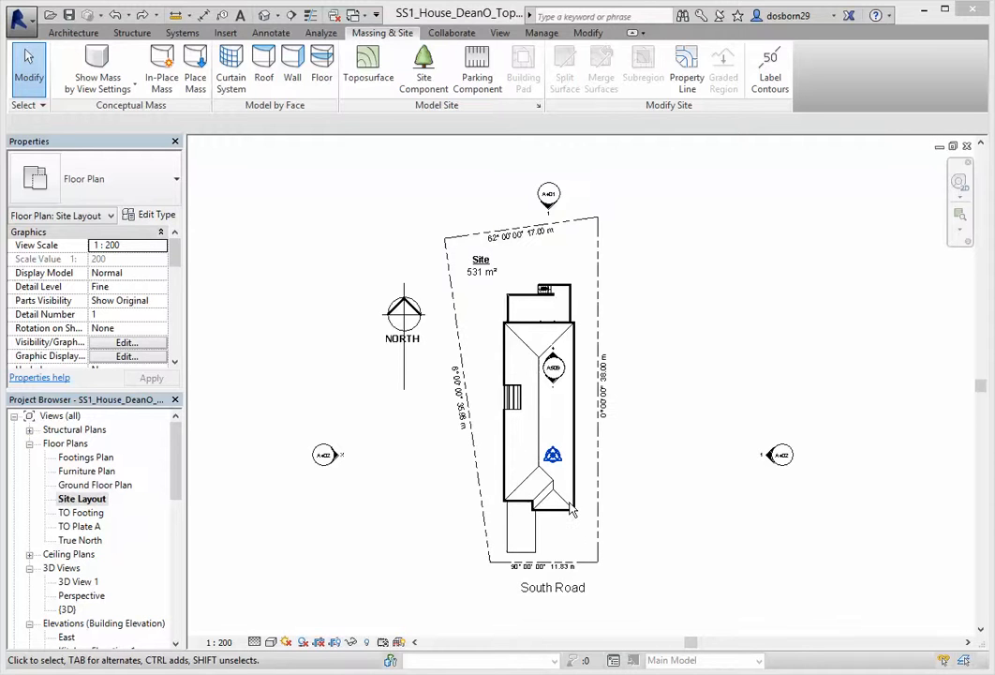
Temporarily hide the house roof element in the Site Layout plan.
click(351, 640)
click(575, 542)
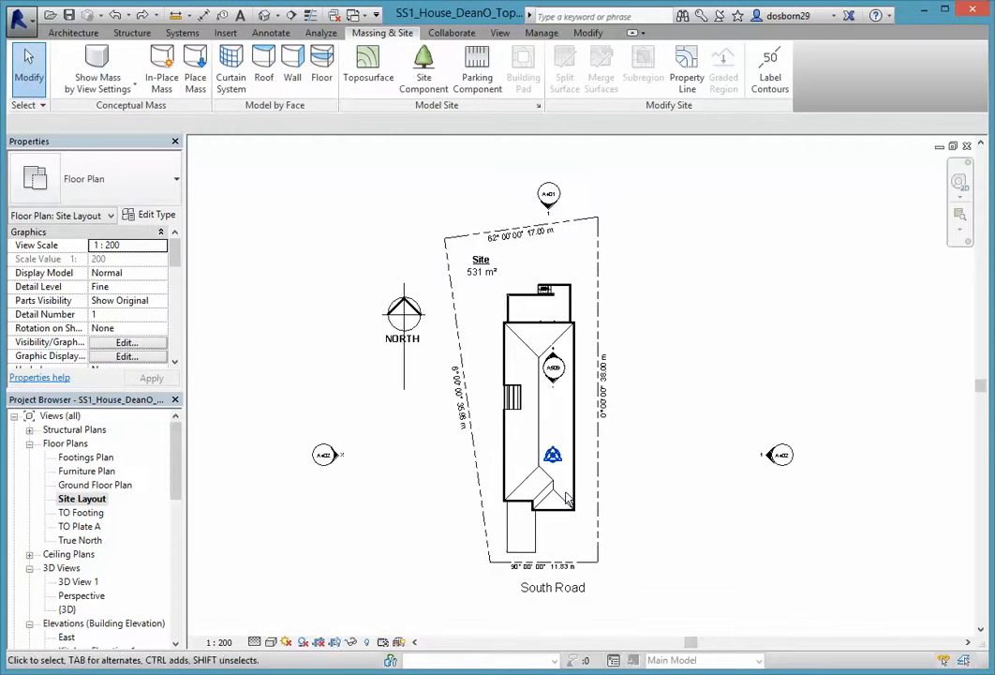
click(525, 507)
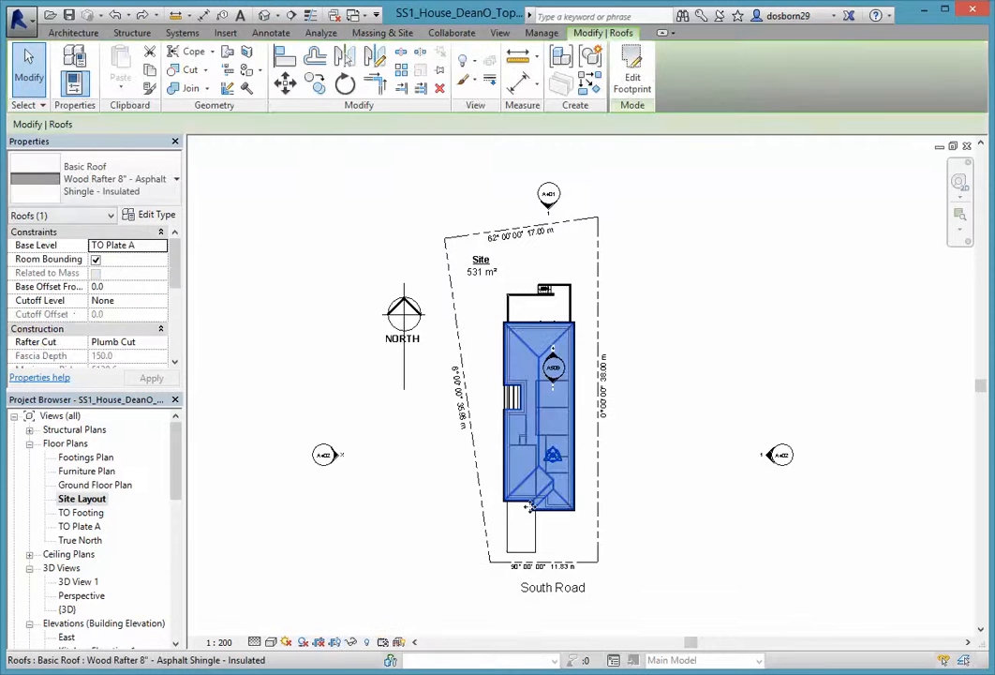
click(353, 643)
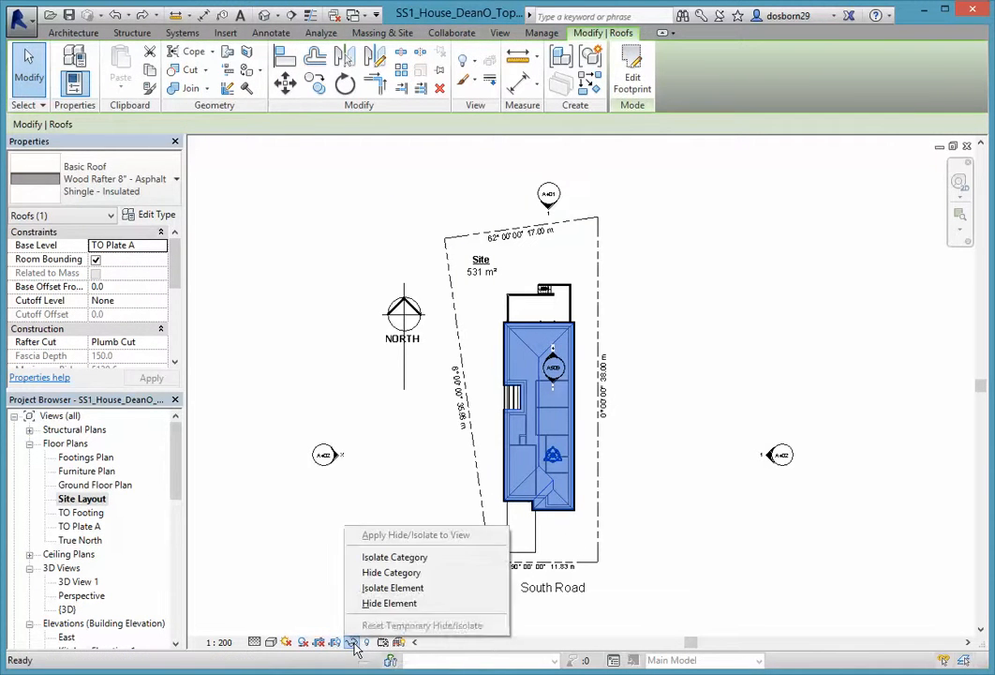
click(386, 603)
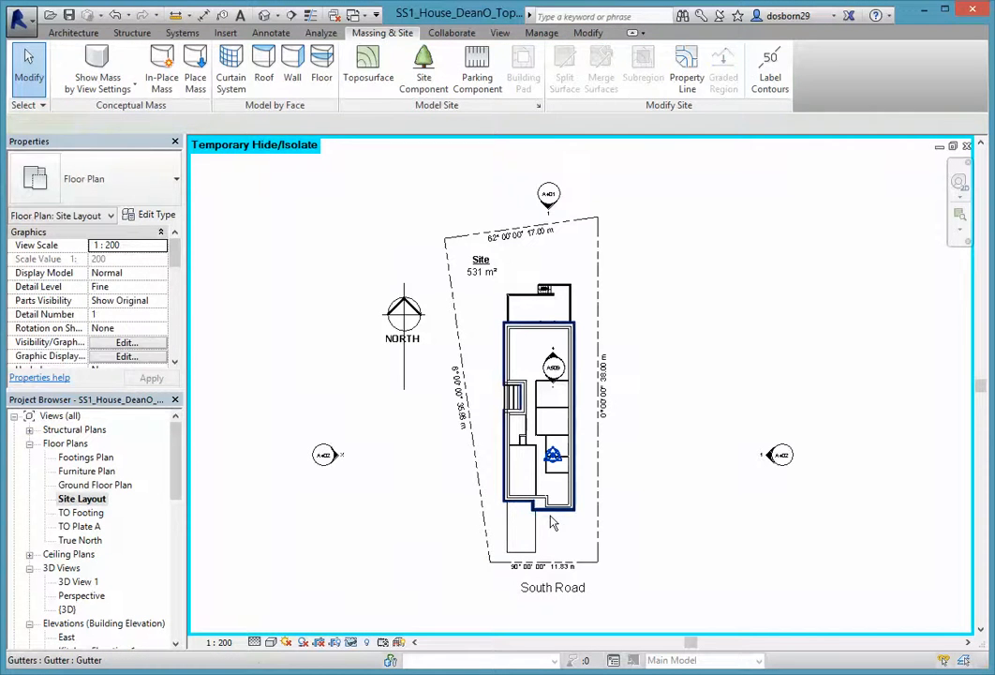
Temporarily hide the gutter element around the house perimeter.
click(553, 522)
click(351, 643)
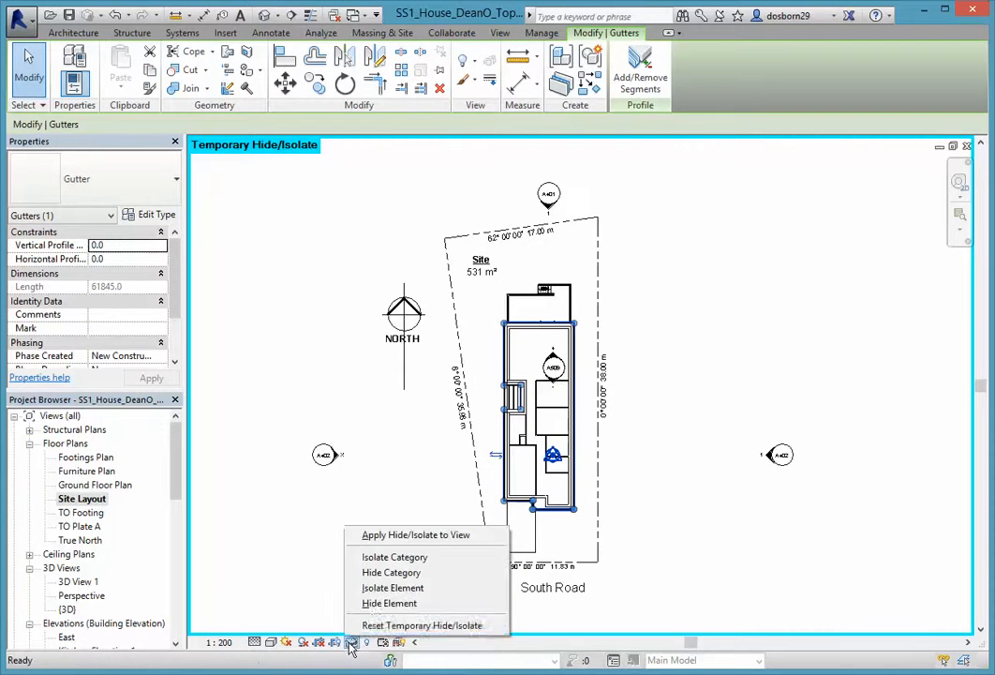
click(387, 604)
Temporarily hide the Railings category, using the glass panel railing on the rear deck.
scroll(553, 307, up, 4)
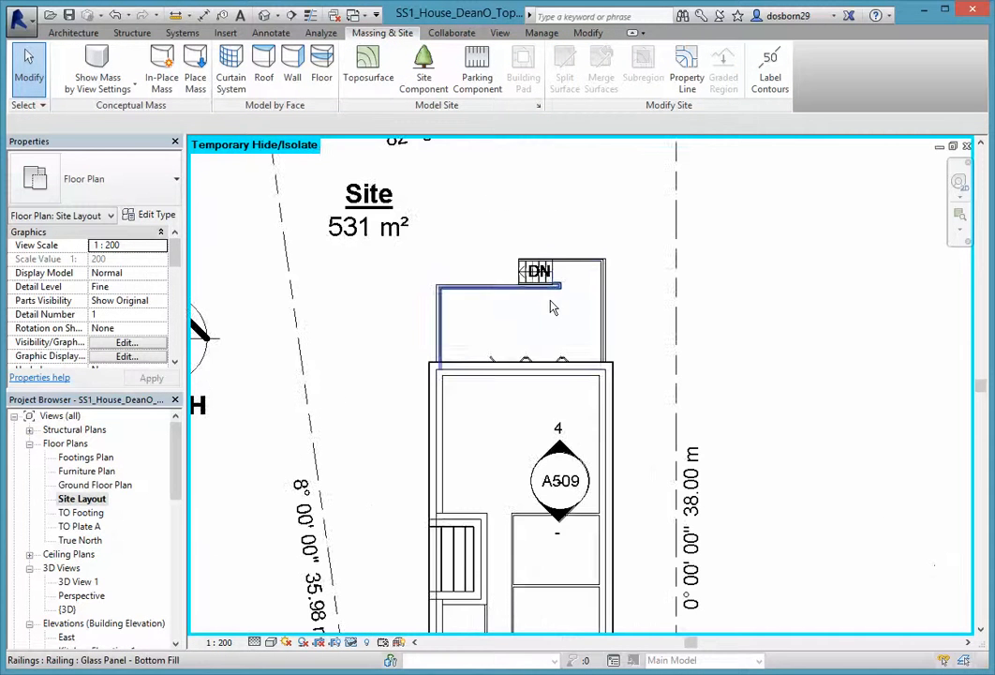
click(442, 335)
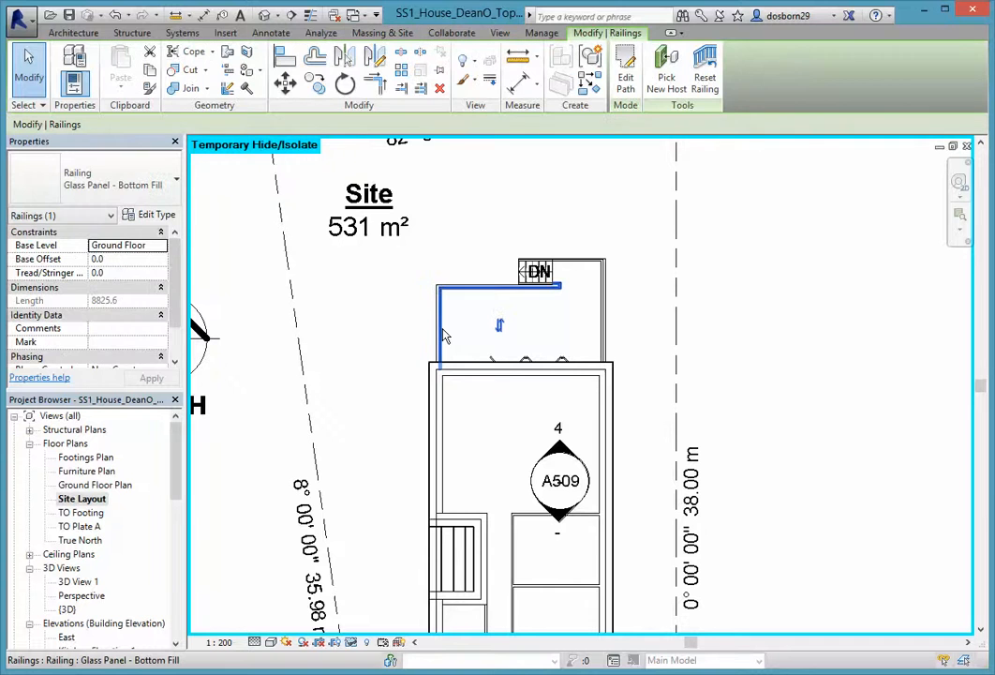
click(352, 642)
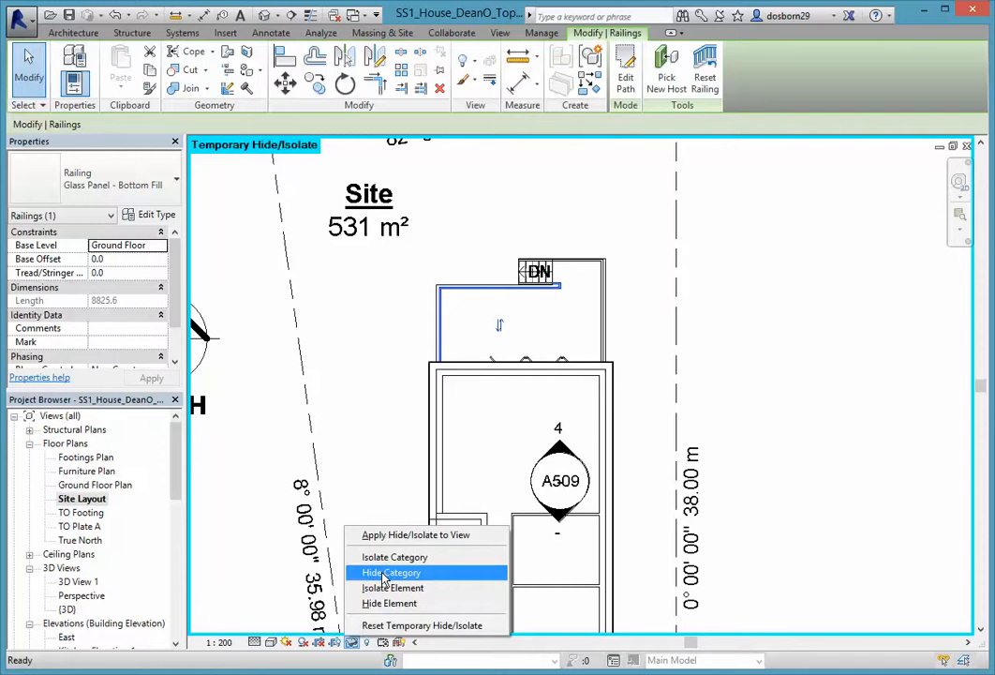
click(383, 572)
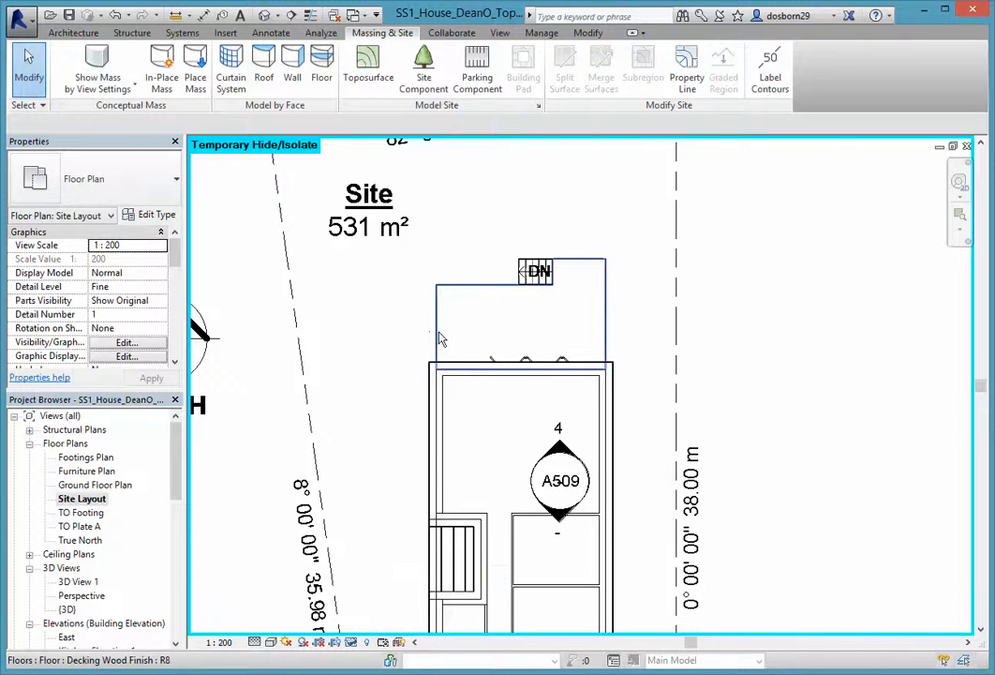
Temporarily hide the Decking Wood Finish floor at the rear of the house.
click(442, 339)
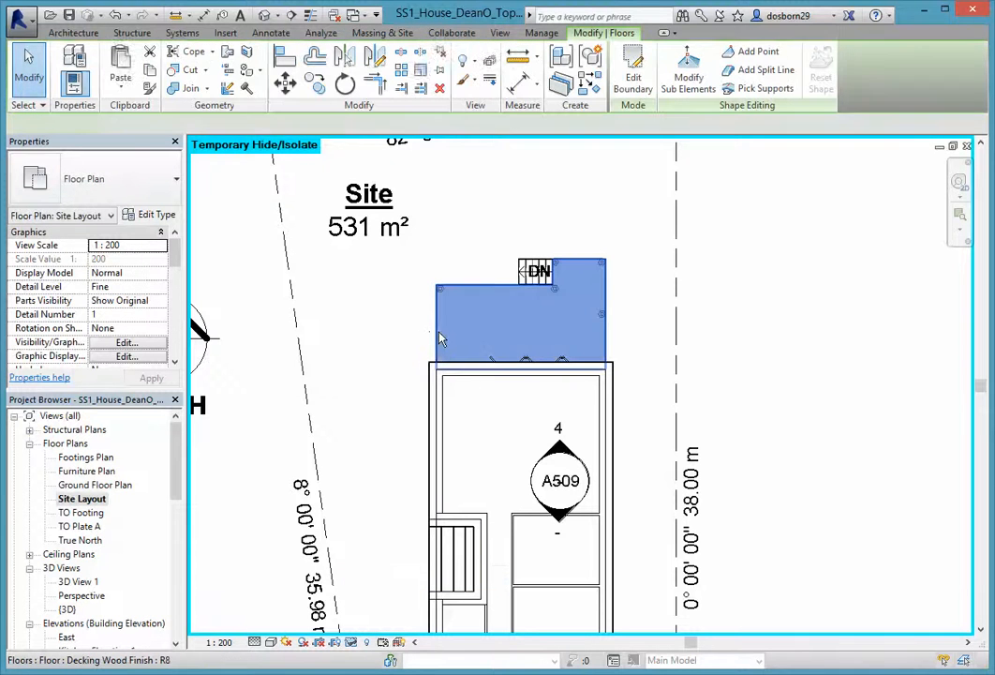
click(351, 643)
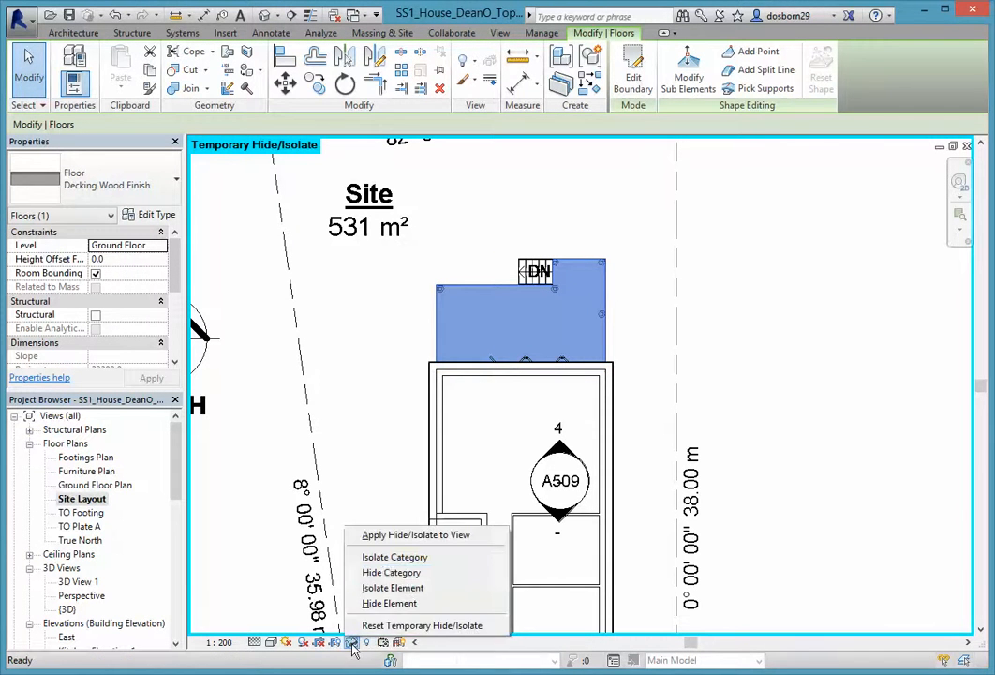
click(390, 604)
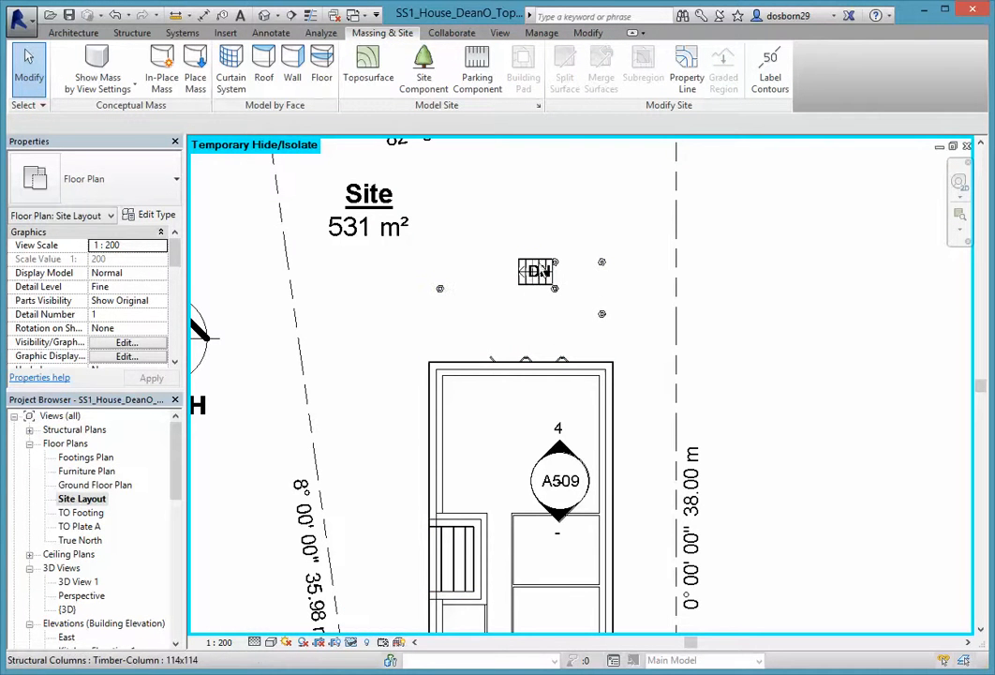
Show the crop region around the site and select its boundary to check its extent.
scroll(608, 313, down, 5)
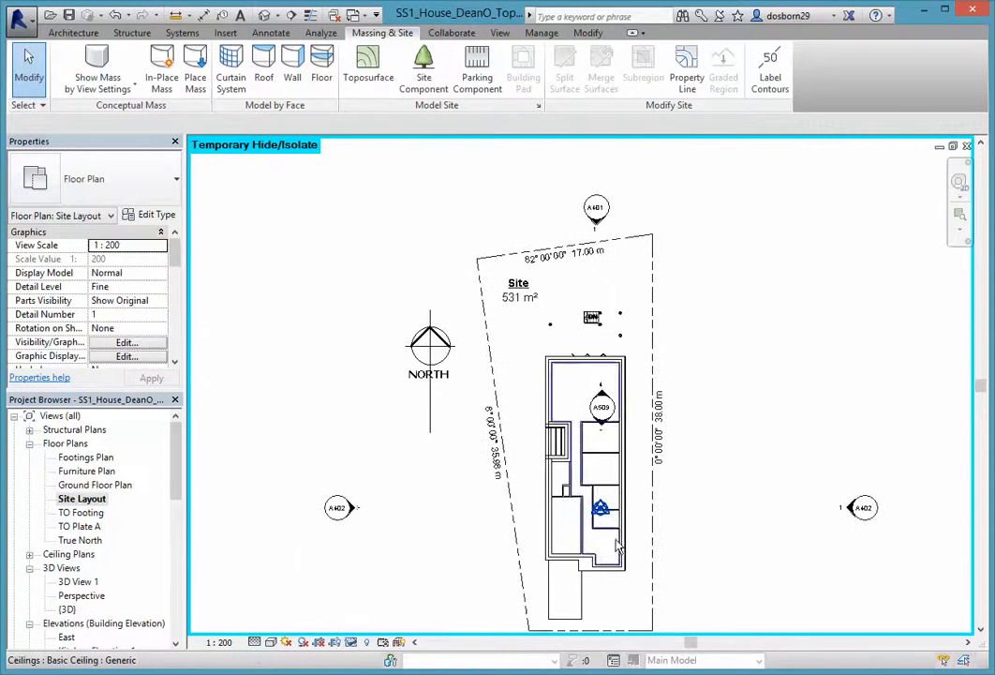
middle_drag(584, 574, 561, 509)
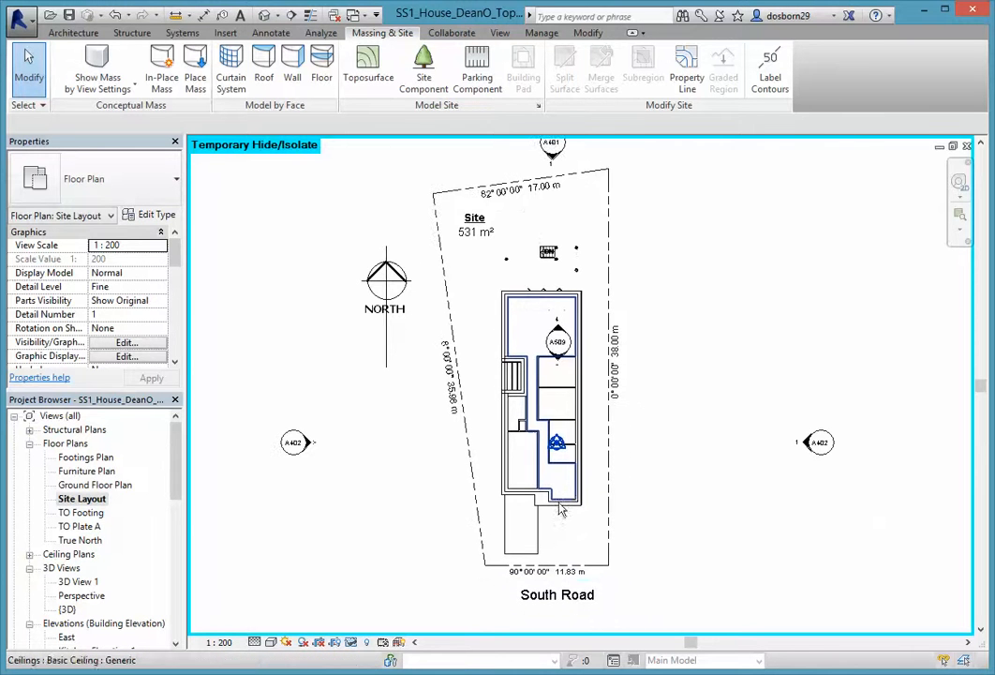
click(334, 650)
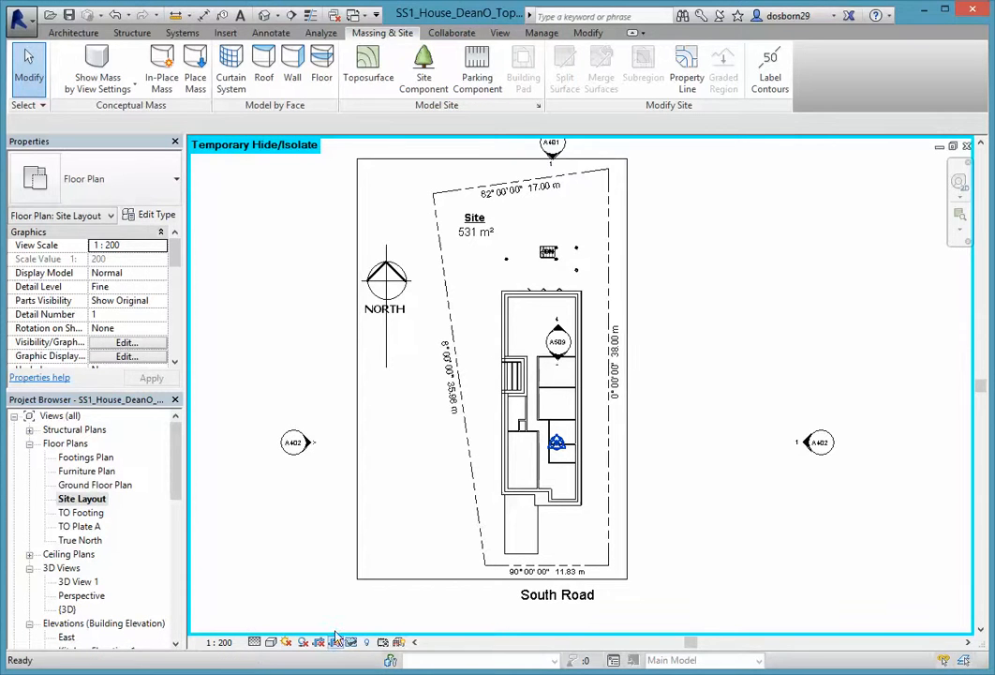
scroll(359, 290, down, 1)
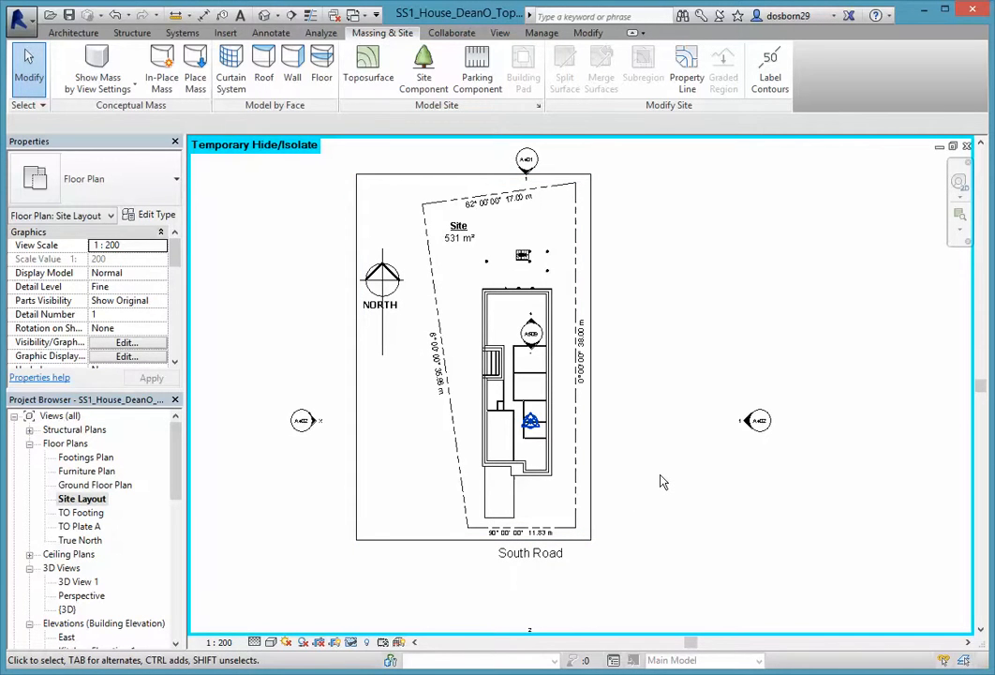
click(424, 549)
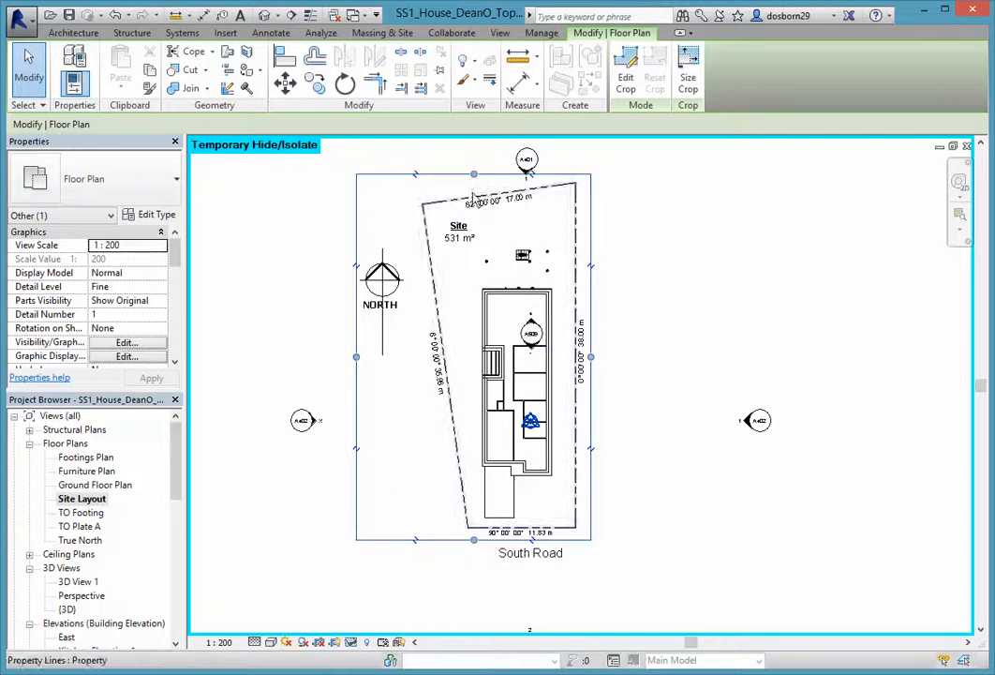
click(424, 597)
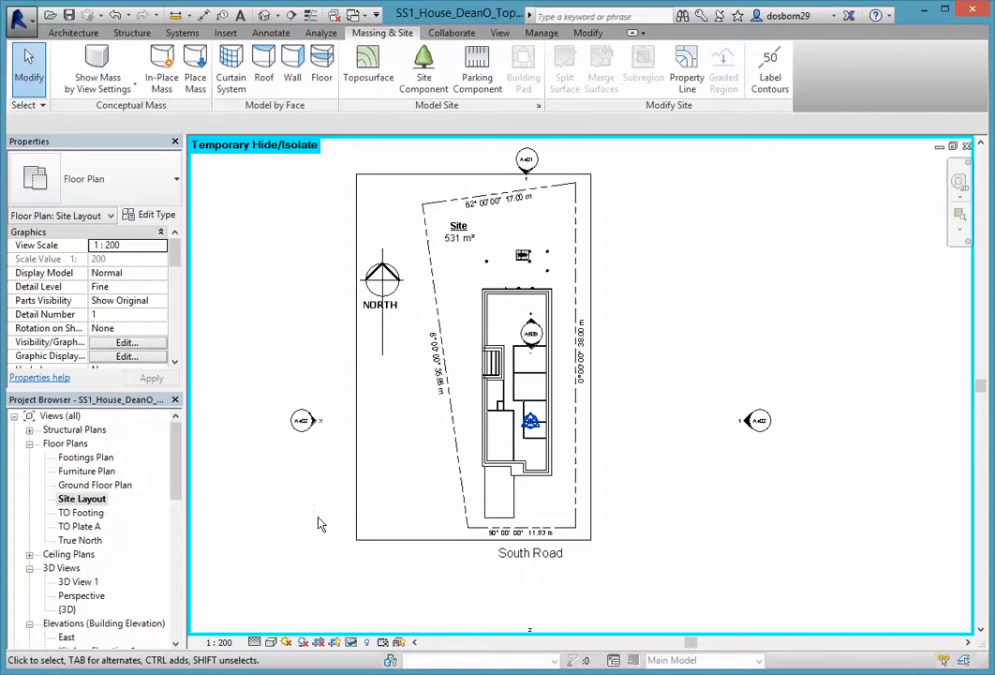
Start a toposurface and place points at absolute elevation 0 on the two crop region corners along South Road.
click(313, 33)
click(373, 35)
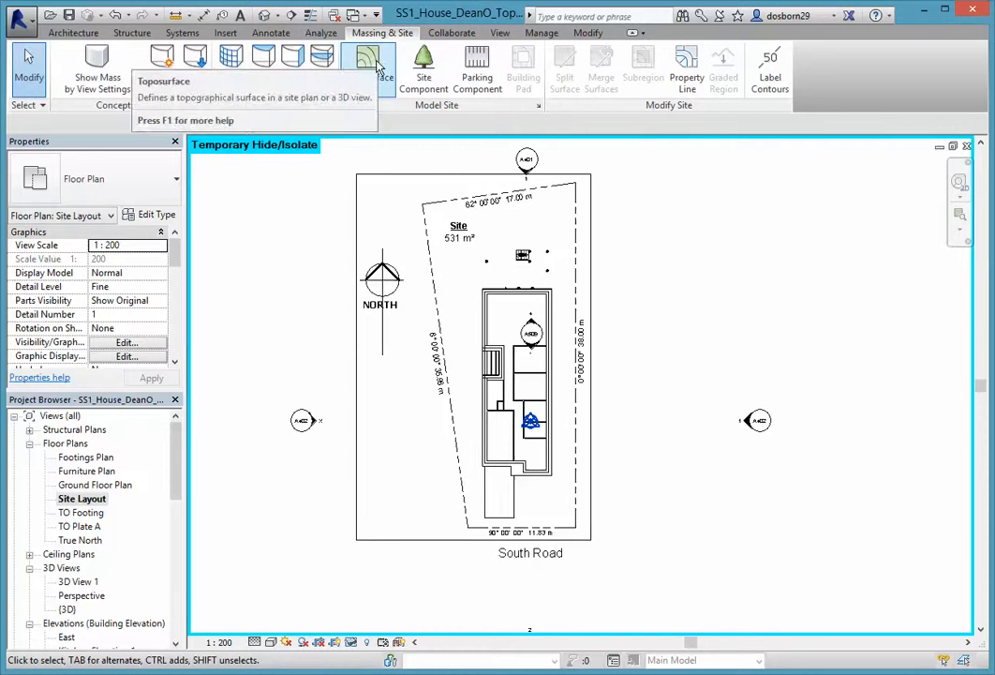
click(374, 65)
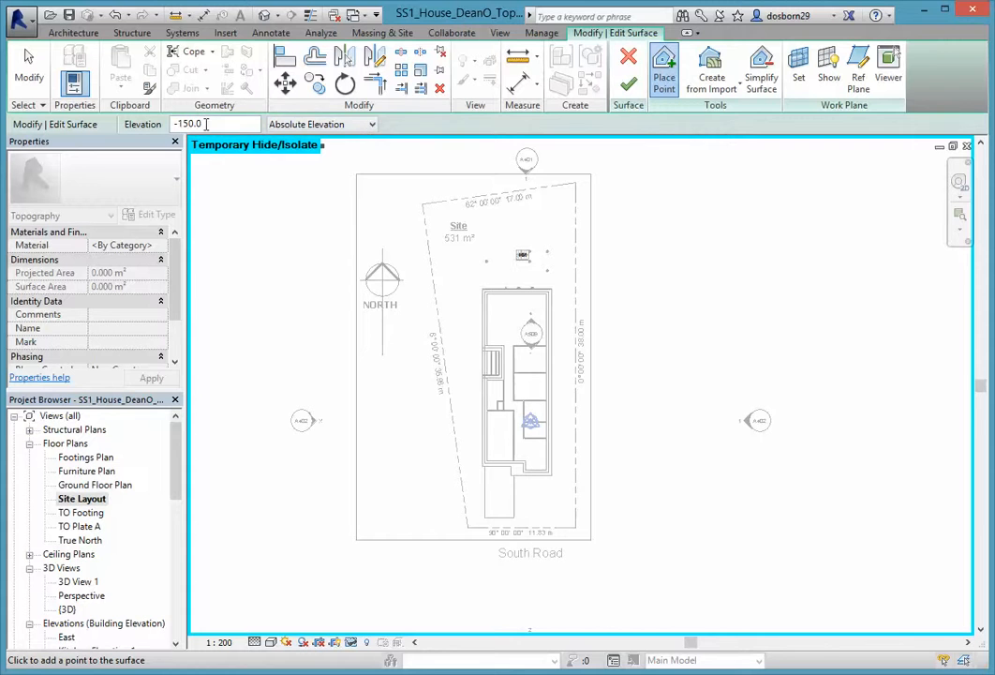
drag(206, 124, 157, 131)
text(0)
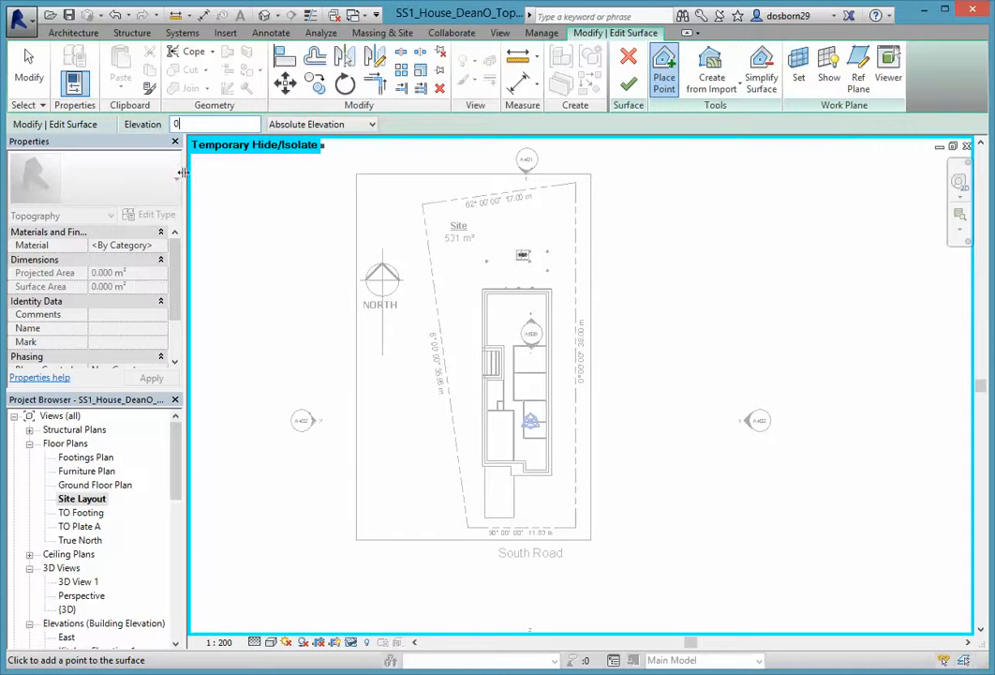
click(357, 540)
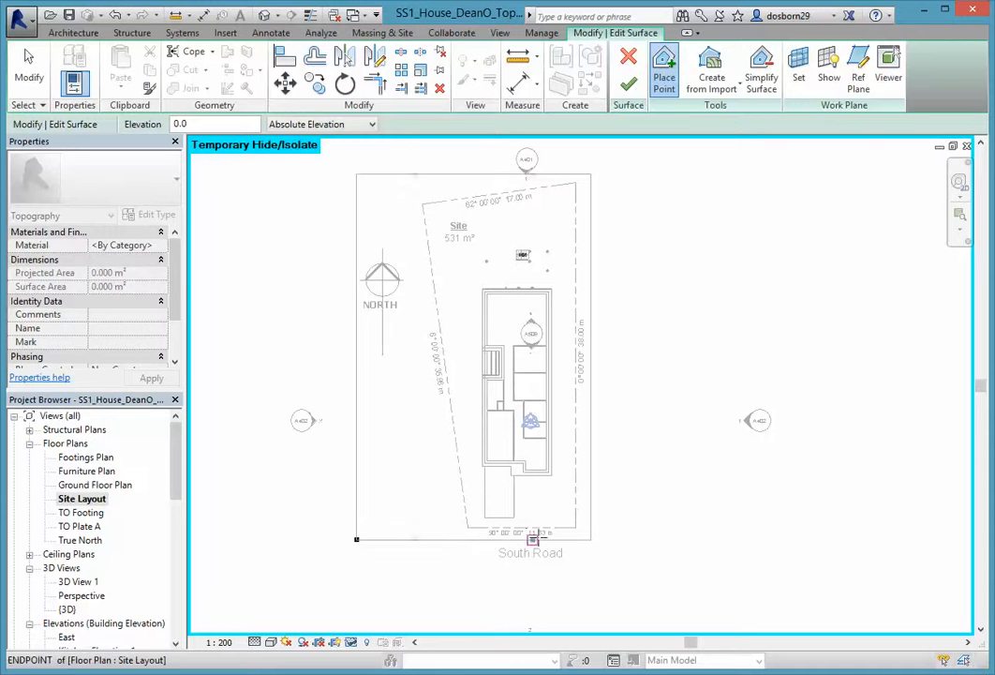
click(590, 539)
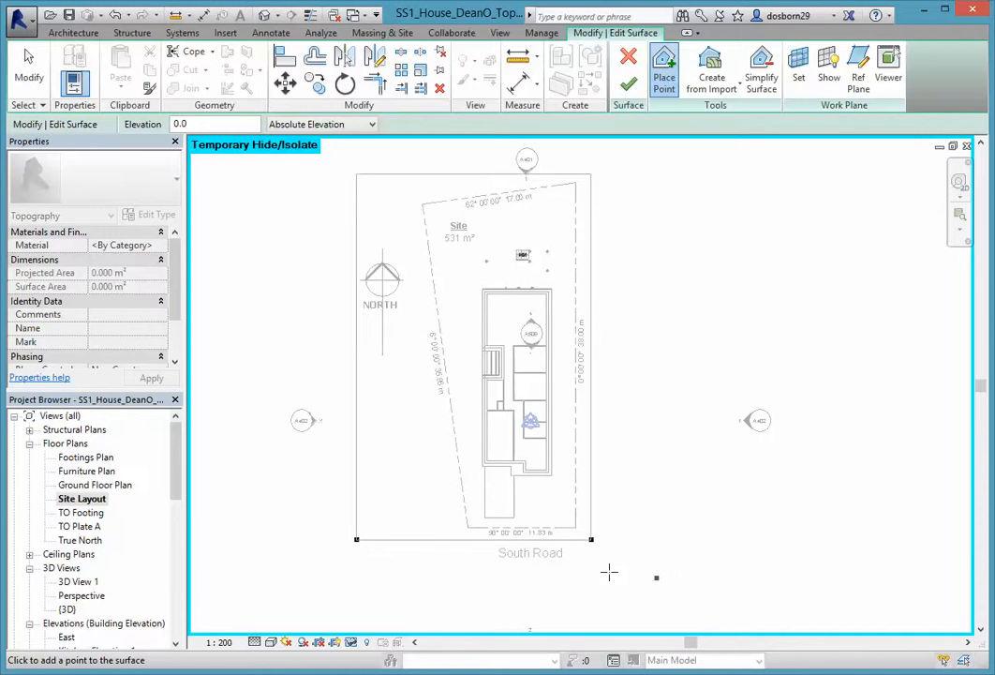
Place surface points at elevation -100 on the west crop edge, the driveway slab's two street-side corners and the east crop edge.
drag(193, 124, 171, 123)
text(1)
click(356, 524)
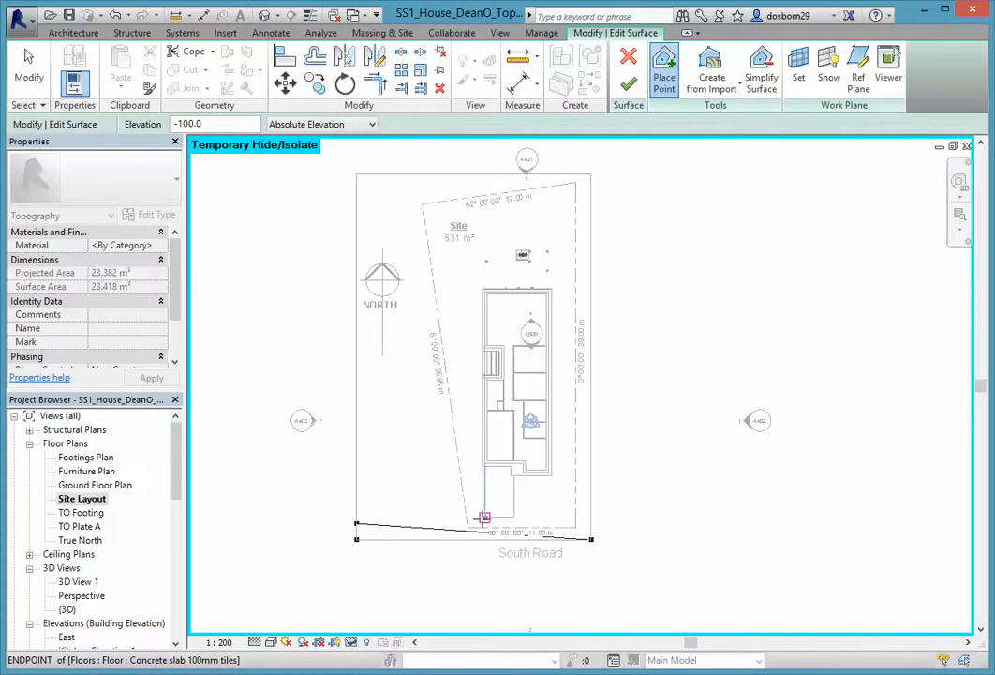
click(485, 517)
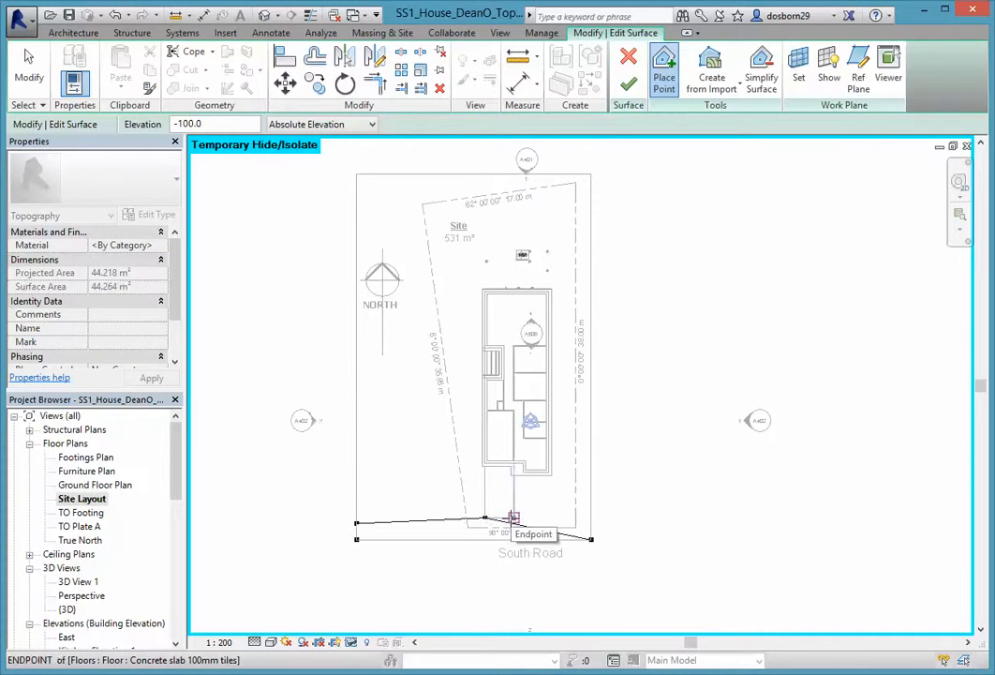
click(513, 518)
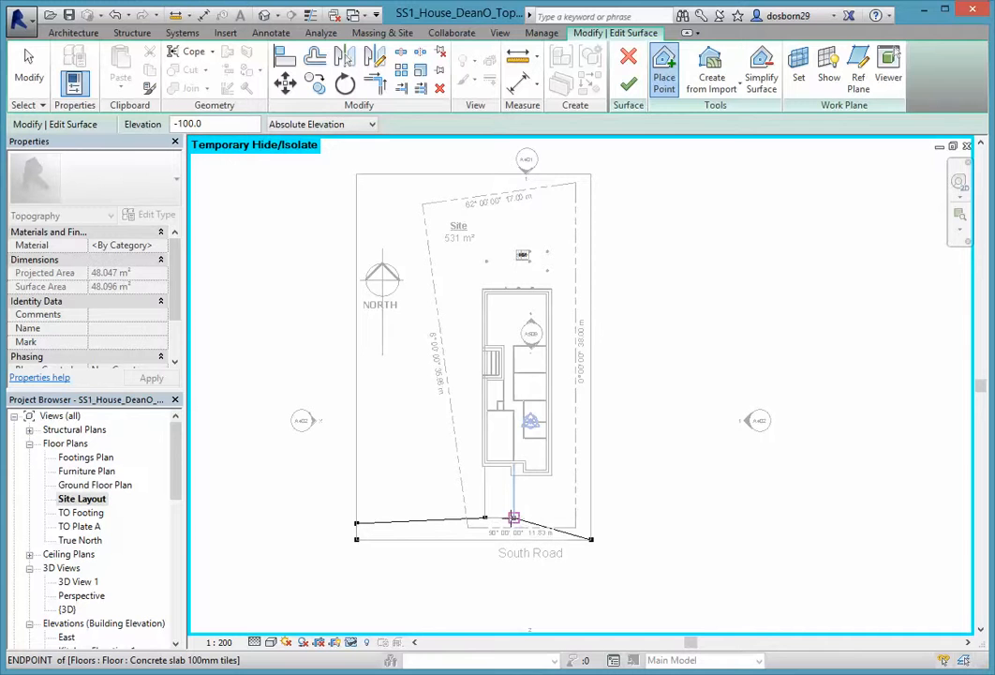
click(590, 492)
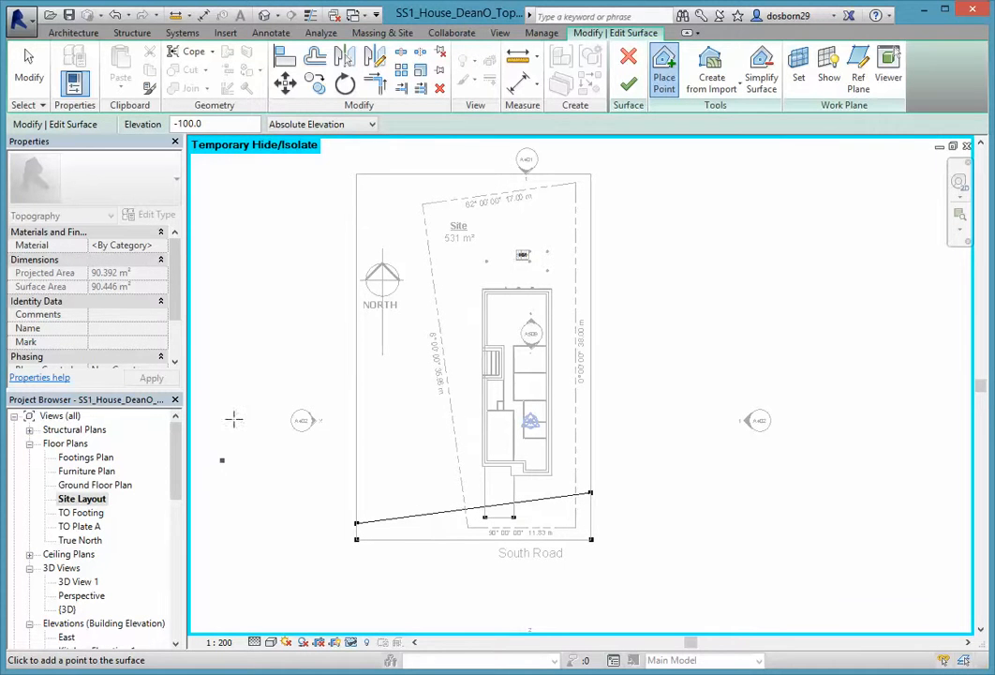
Place surface points at elevation -150 on the west crop edge, the four front fascia corners of the house and the east crop edge.
drag(206, 124, 189, 123)
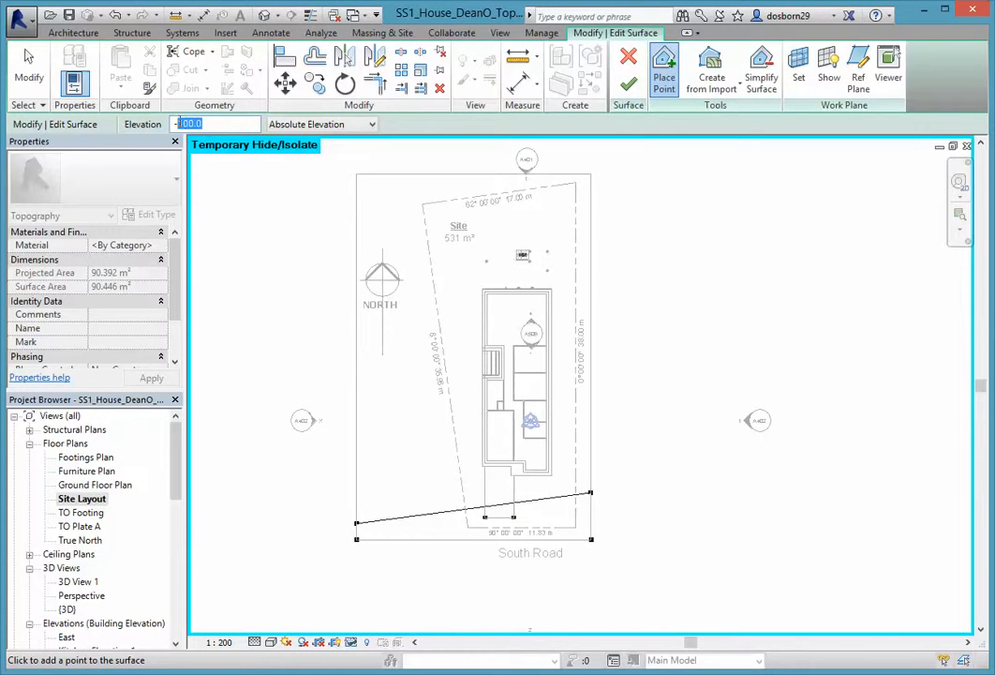
text(1)
click(356, 481)
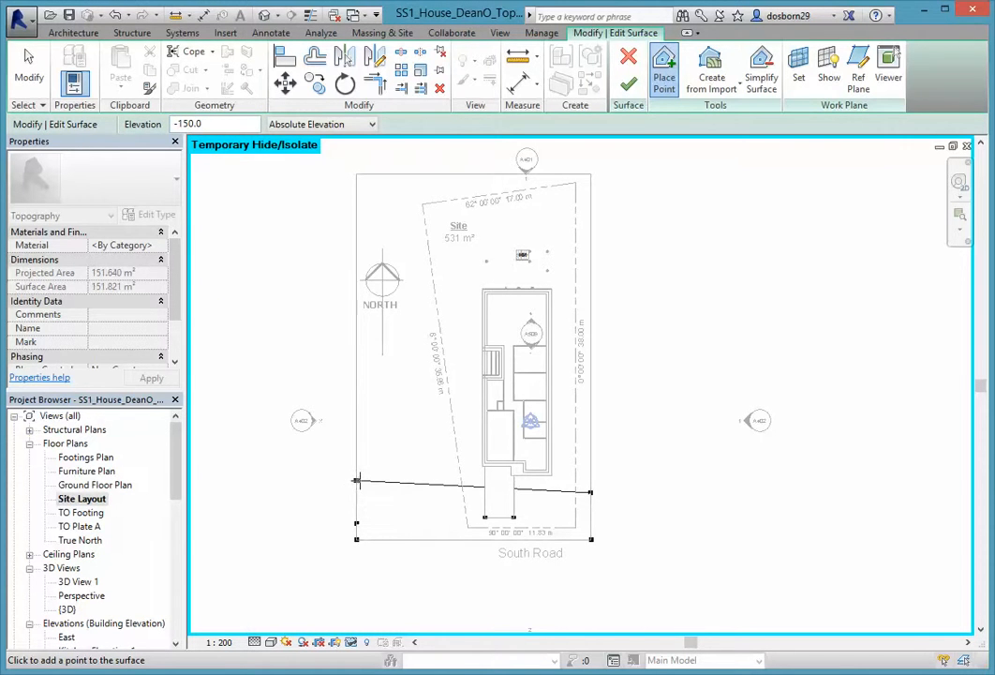
scroll(458, 471, up, 3)
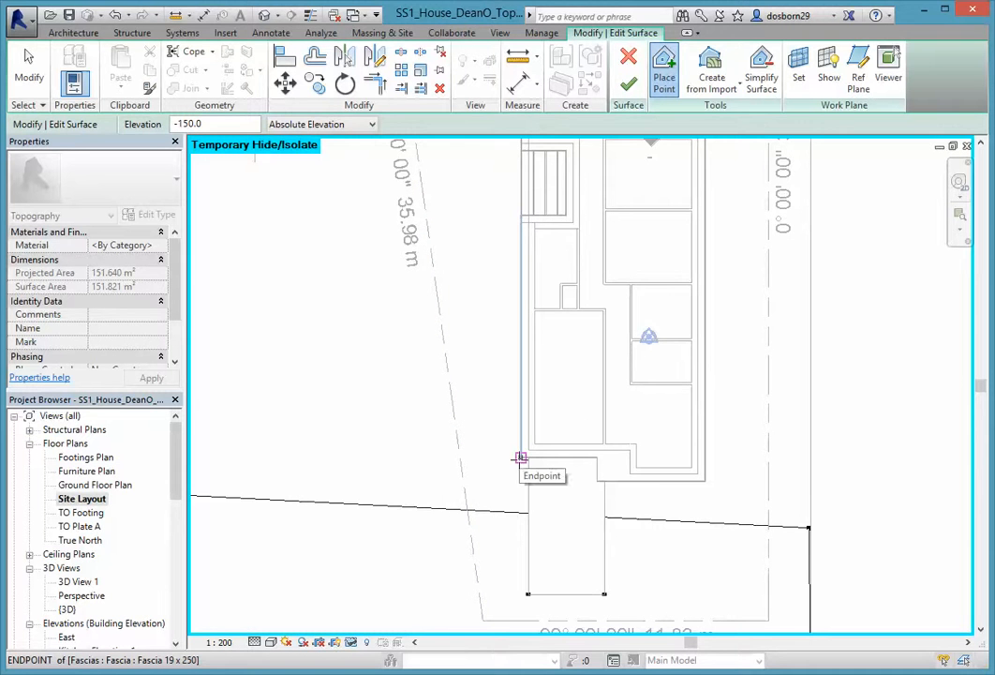
click(520, 457)
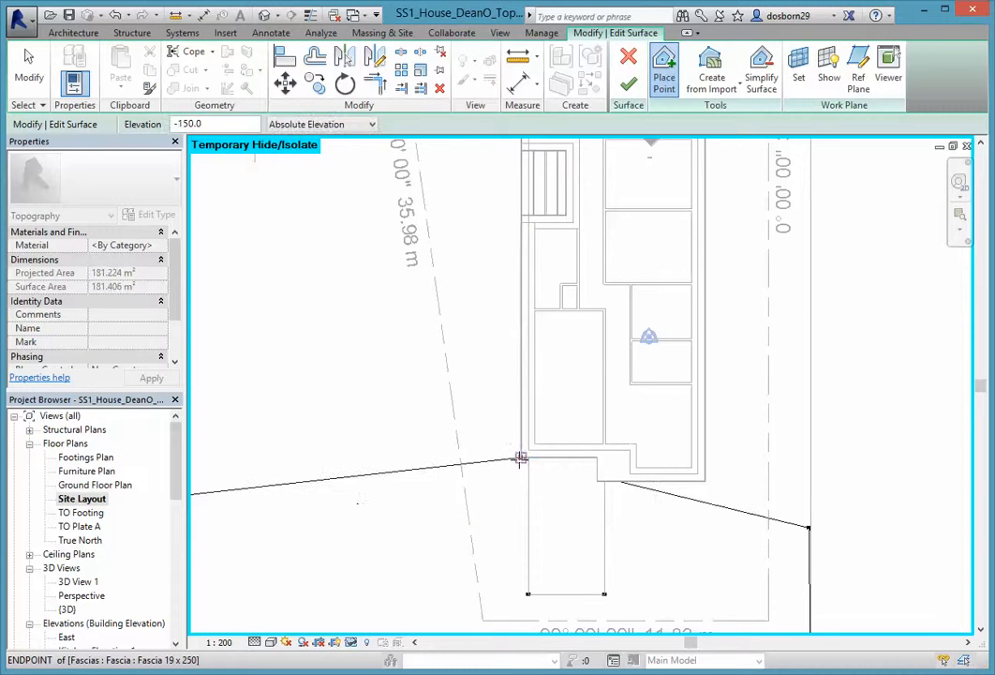
click(597, 459)
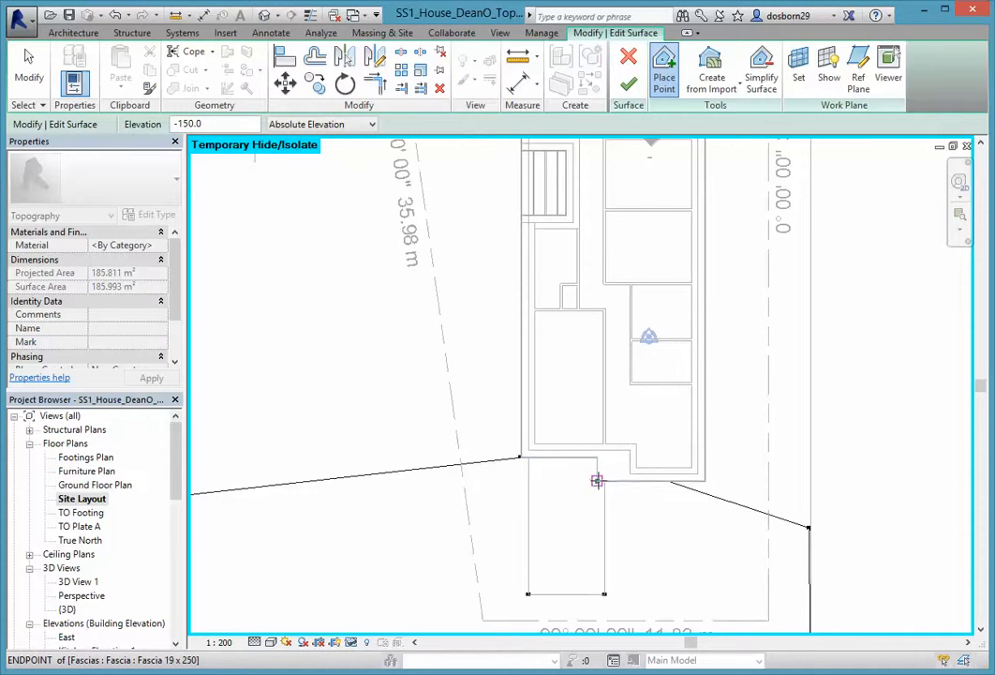
click(597, 481)
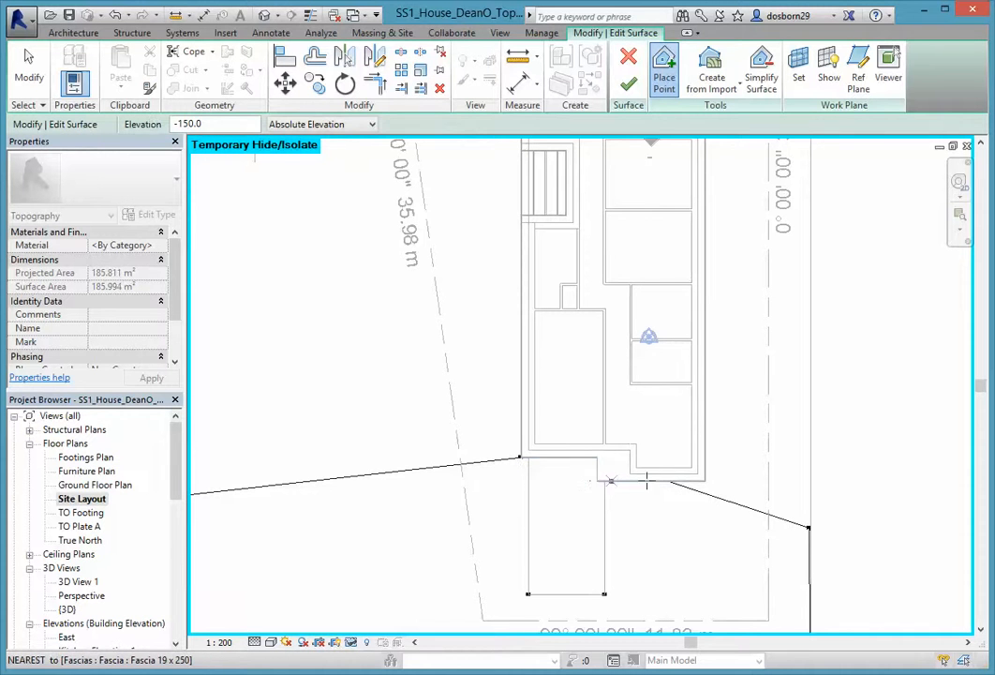
click(705, 481)
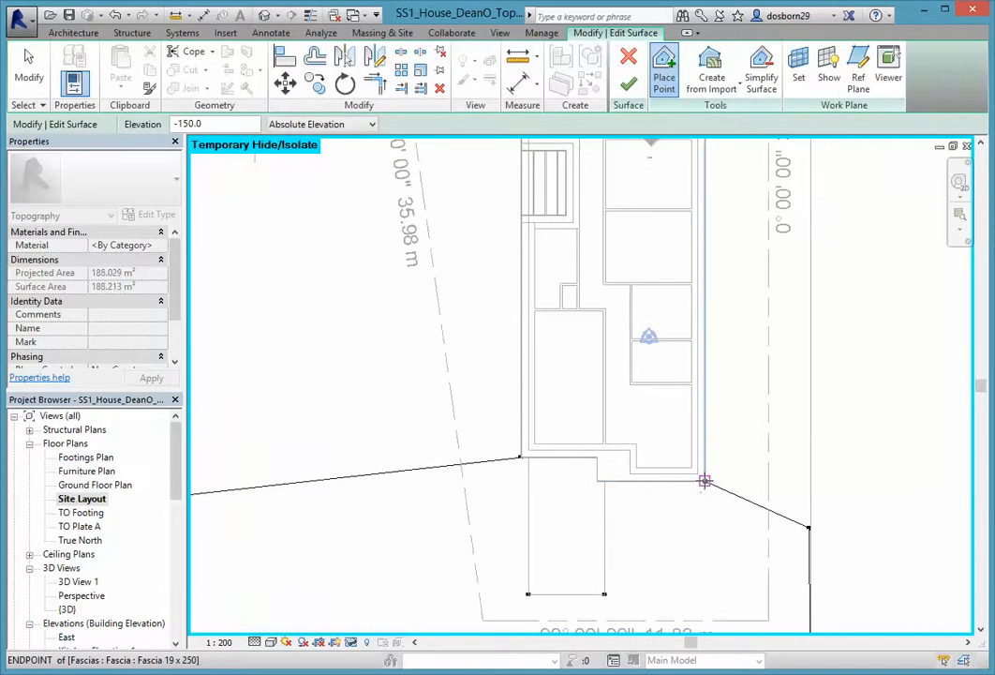
click(811, 432)
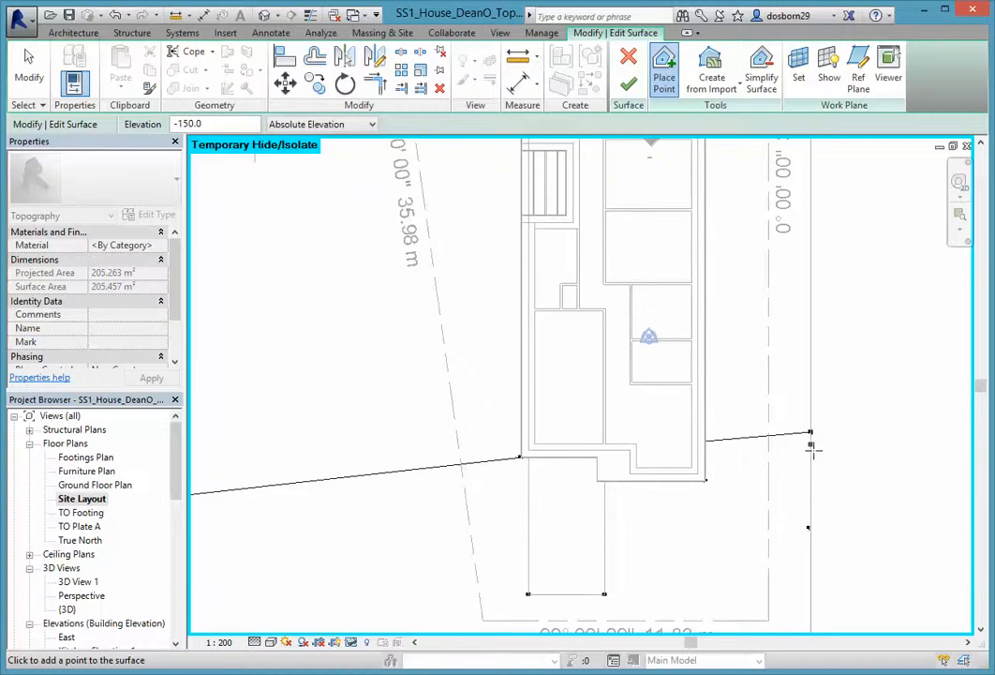
Place surface points at elevation -200 on the west crop edge, the front corner of the house's west-side stair and the east crop edge.
scroll(811, 433, down, 5)
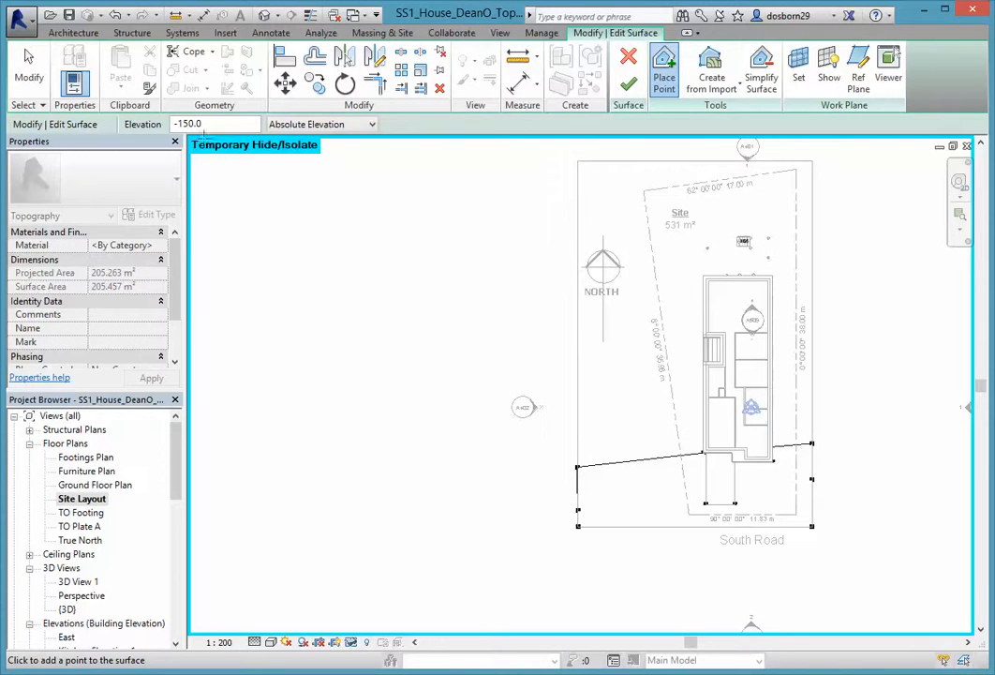
drag(206, 123, 186, 124)
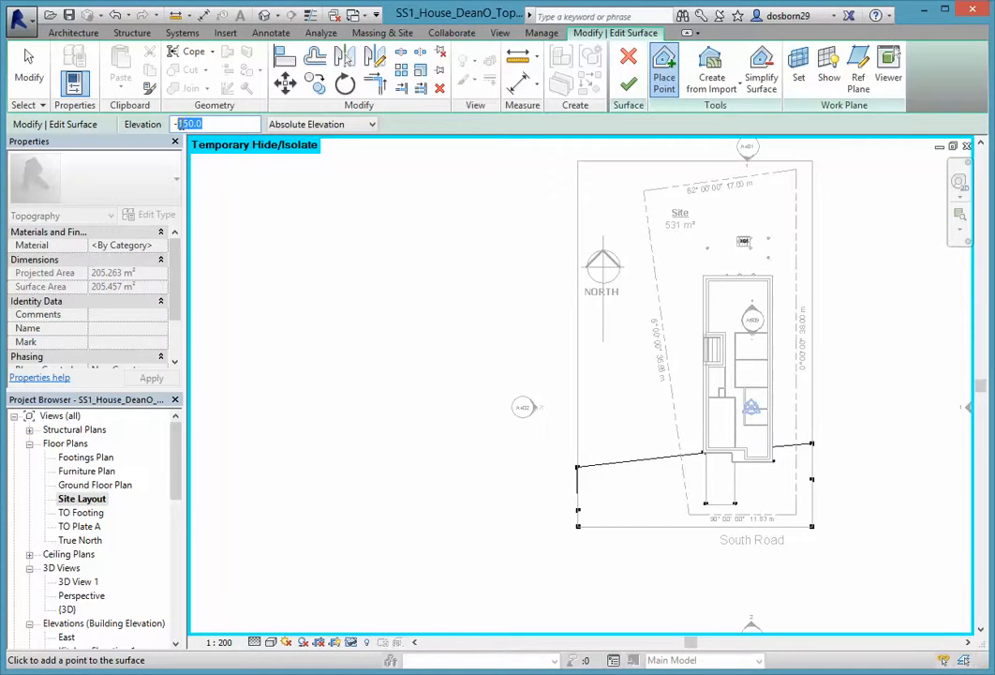
text(-2)
click(578, 442)
scroll(673, 367, up, 5)
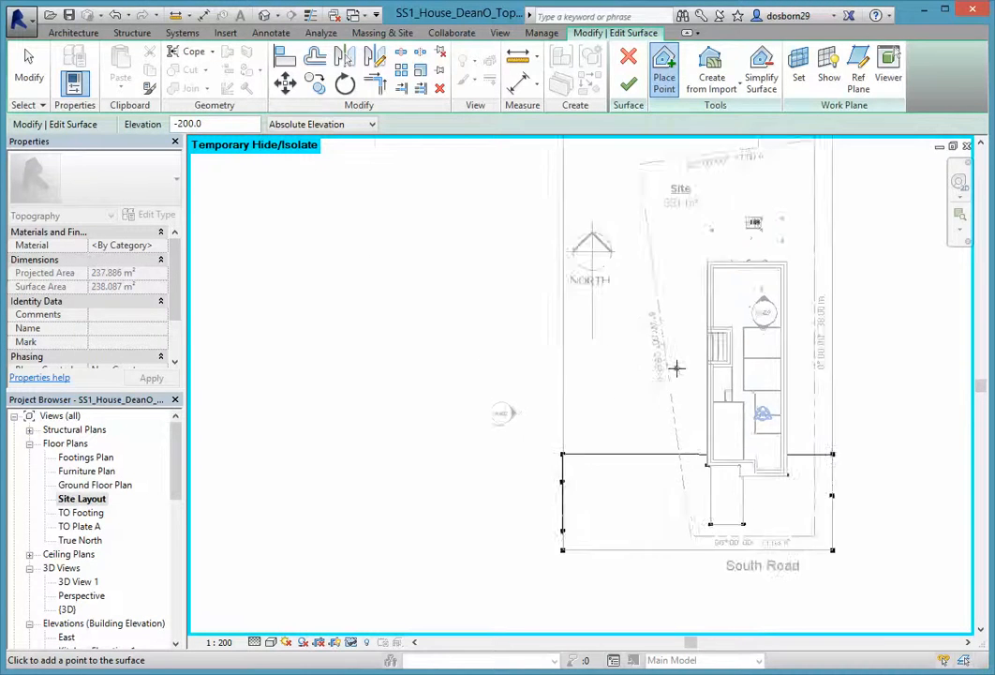
scroll(719, 399, up, 2)
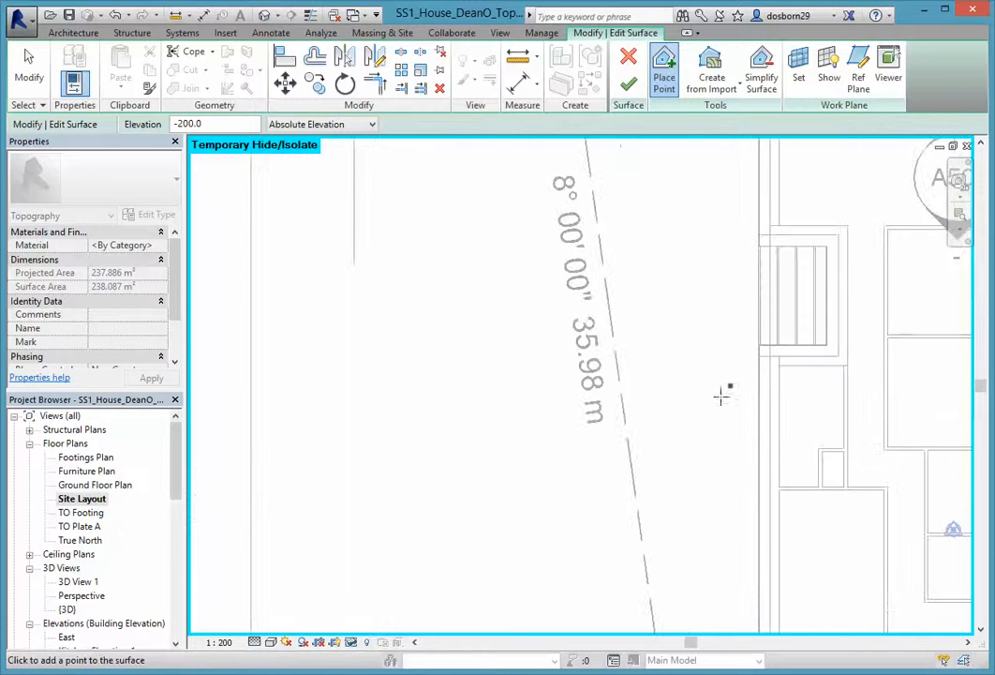
scroll(727, 386, down, 1)
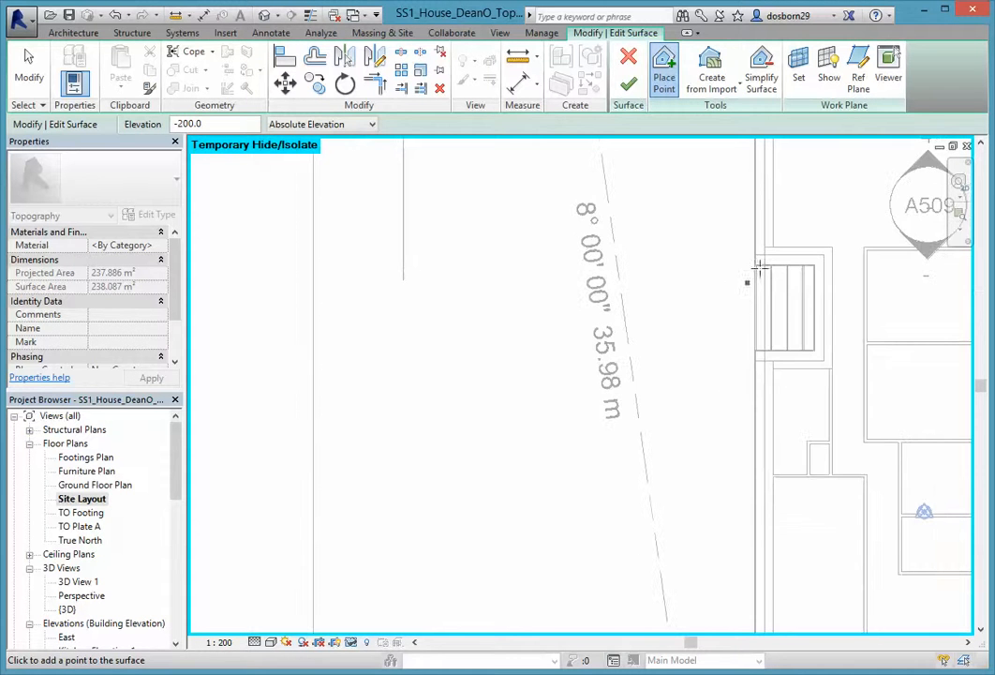
click(753, 349)
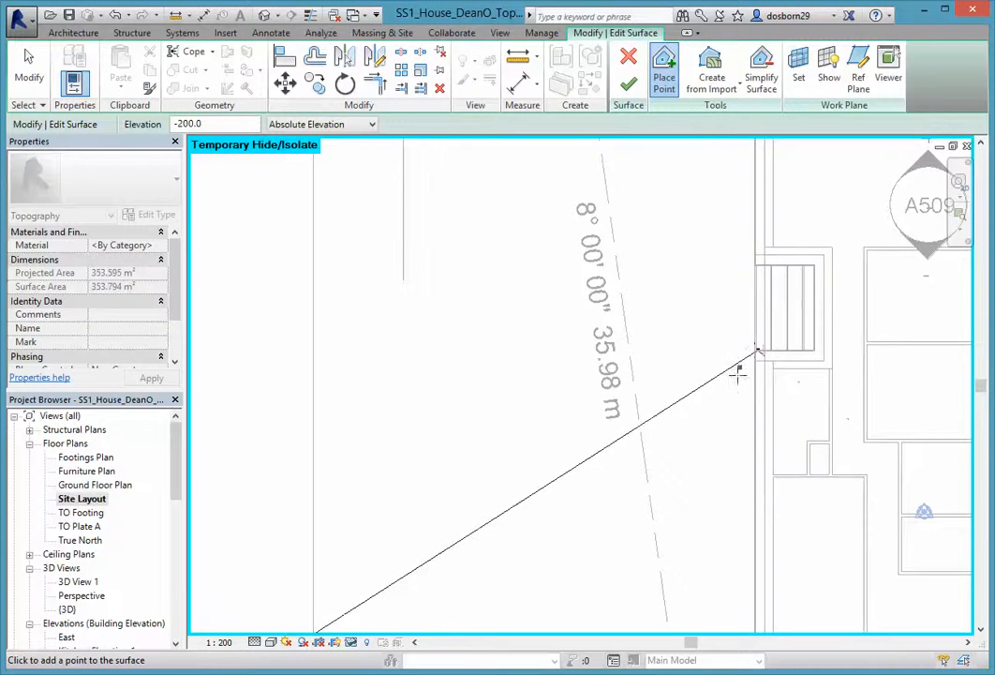
scroll(803, 387, down, 1)
scroll(803, 387, down, 3)
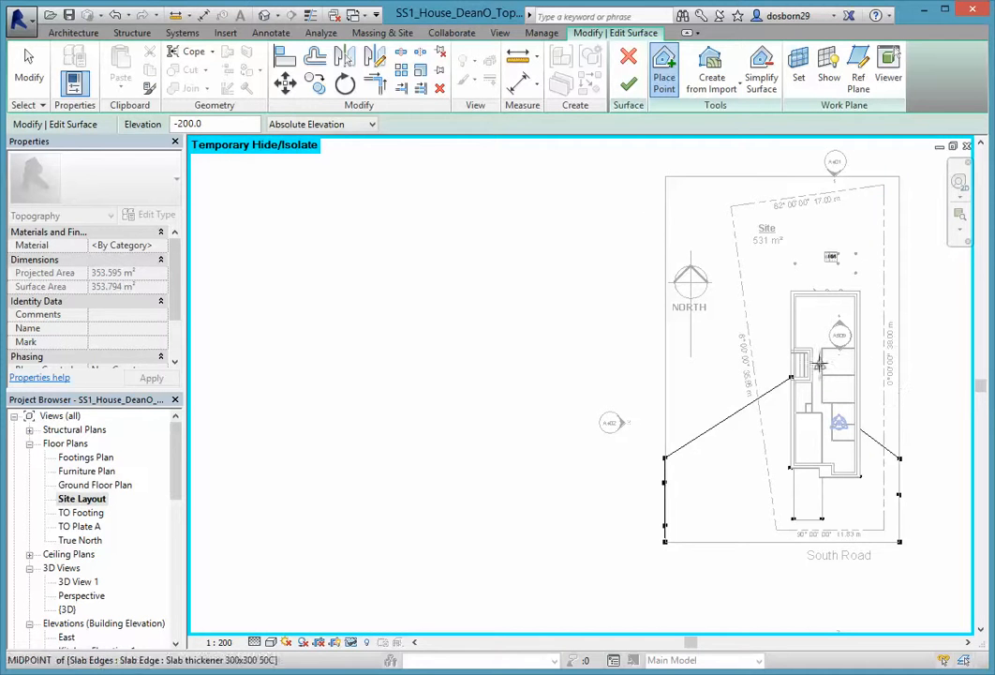
click(898, 361)
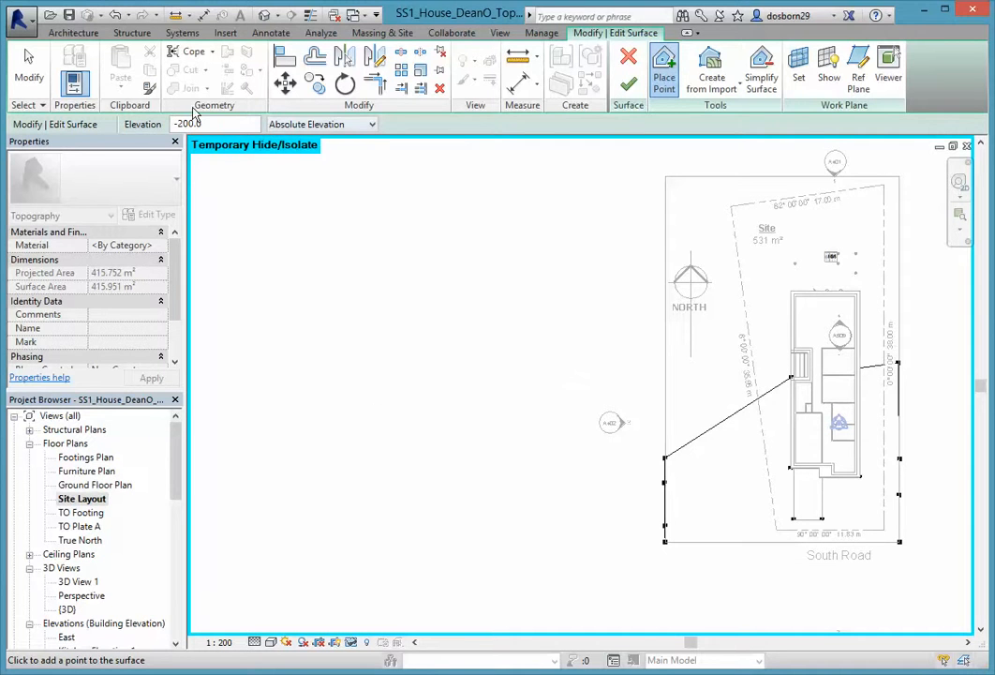
Place surface points at elevation -250 on the west crop edge, the two rear fascia corners of the house and the east crop edge.
drag(210, 123, 189, 122)
text(2)
key(Return)
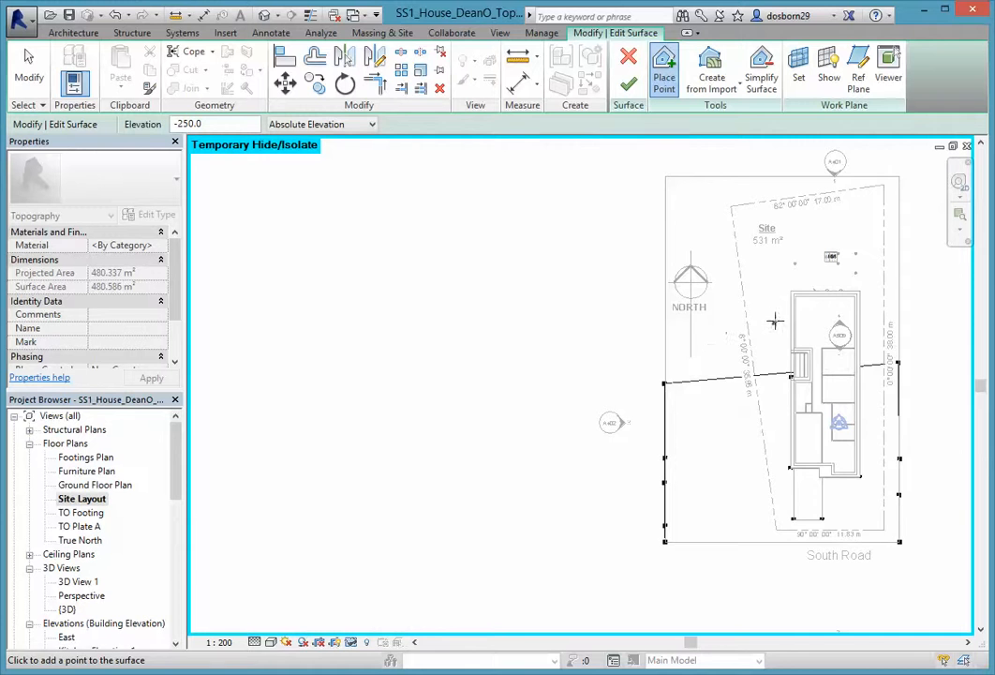
scroll(801, 288, up, 5)
scroll(801, 288, up, 2)
click(769, 289)
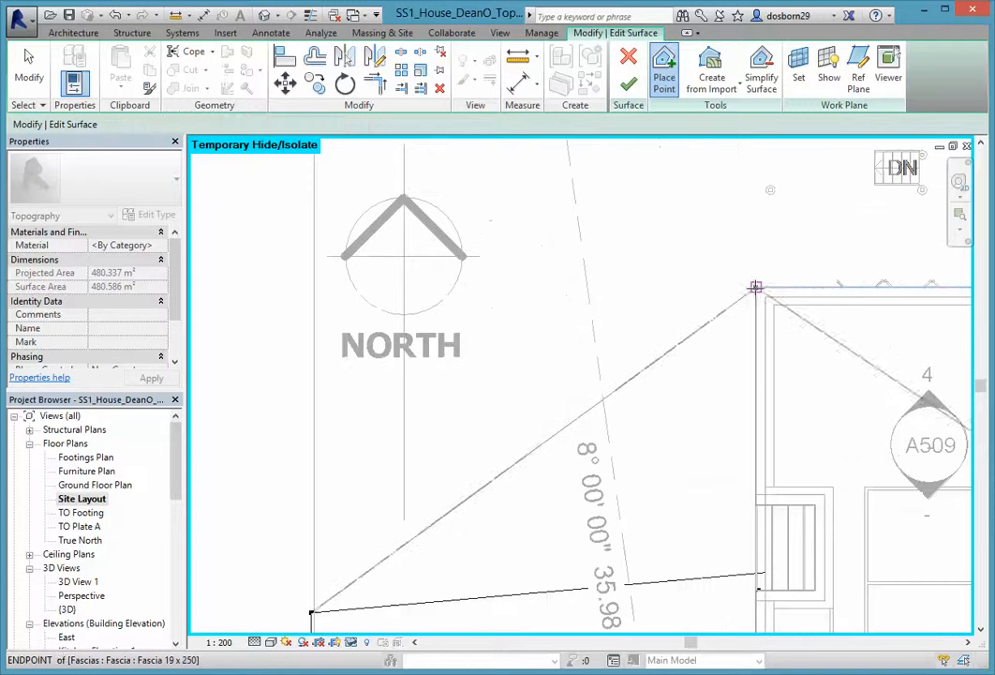
scroll(821, 337, down, 3)
click(924, 306)
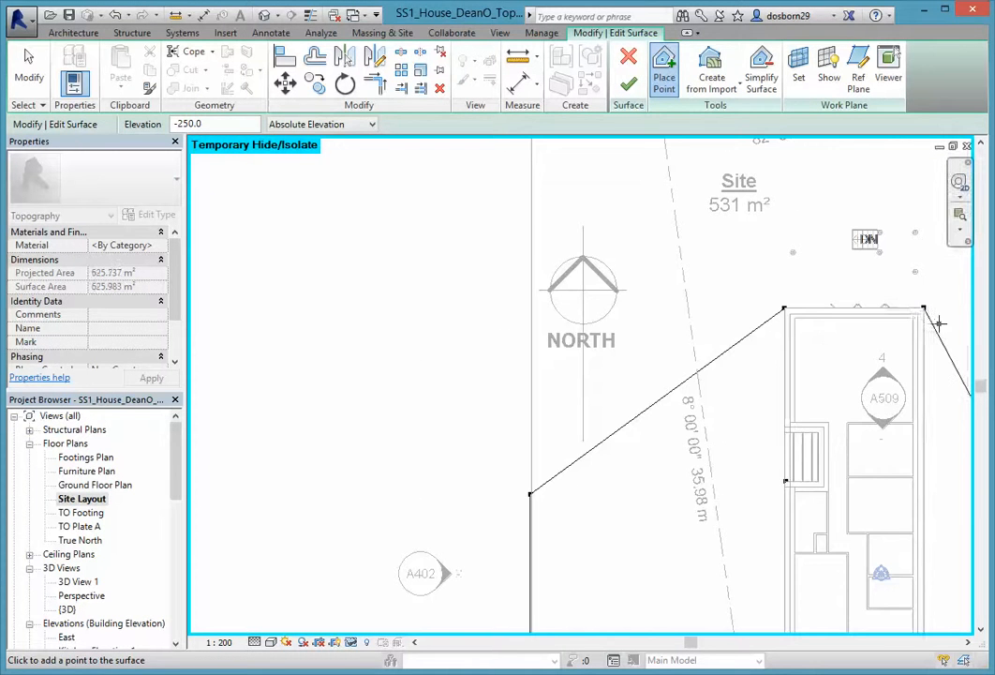
scroll(942, 311, down, 2)
scroll(948, 310, down, 1)
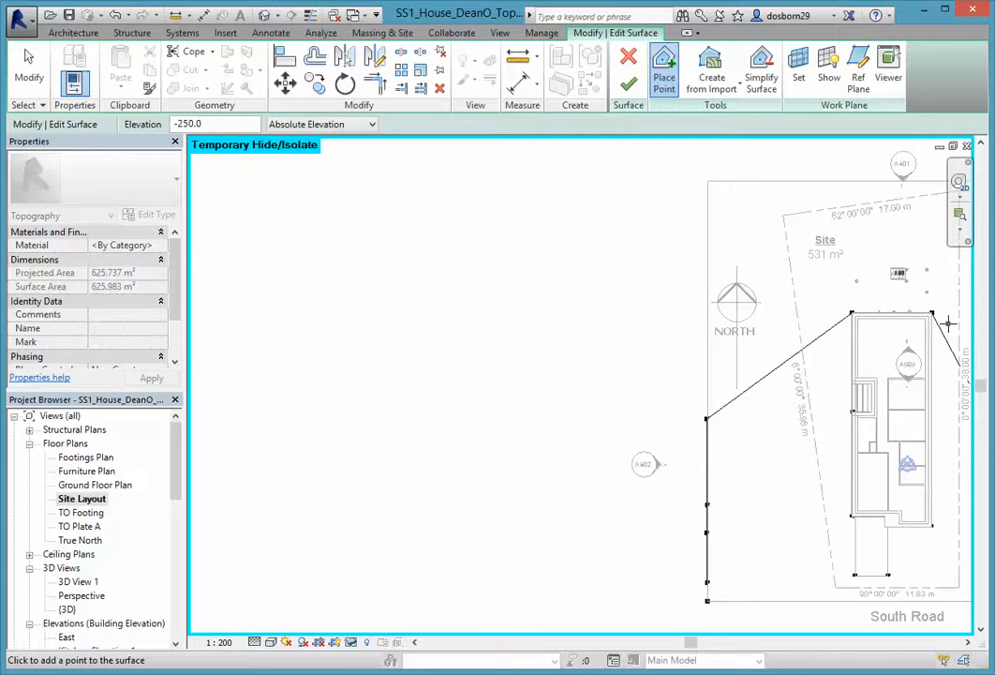
middle_drag(949, 325, 729, 352)
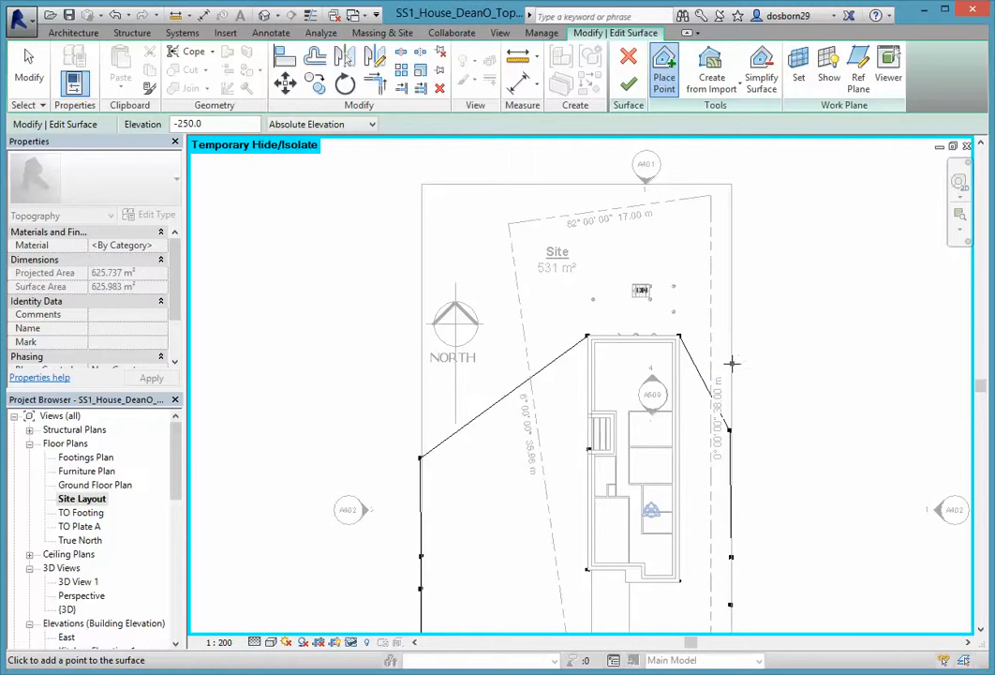
scroll(888, 427, down, 2)
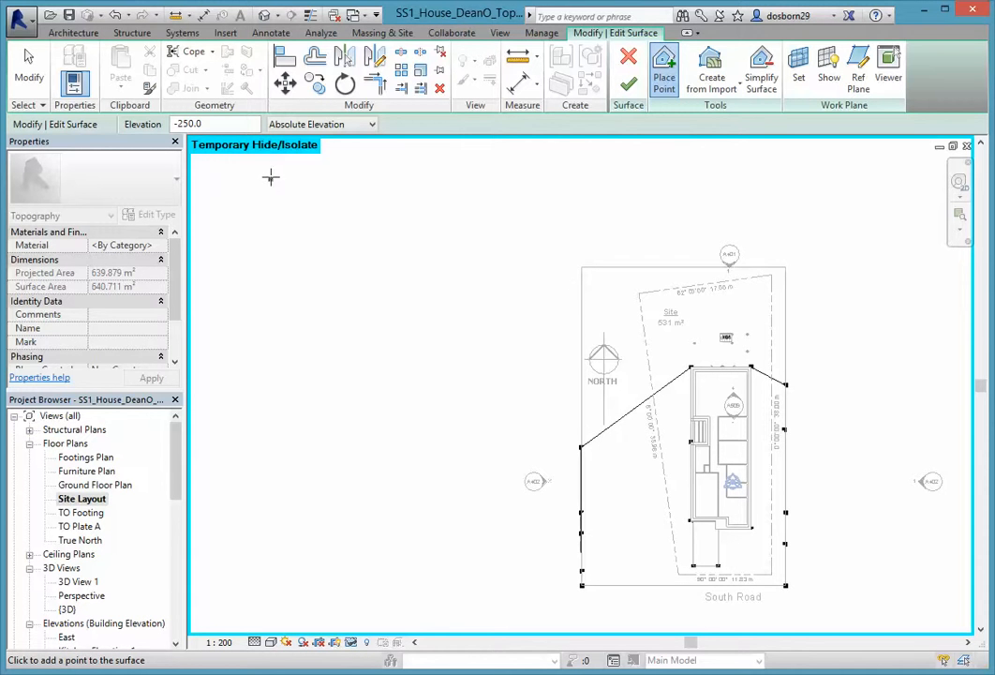
Place surface points at elevation -850 on the west crop edge, the deck's western post and the two rear corners of the deck stair.
drag(215, 124, 182, 123)
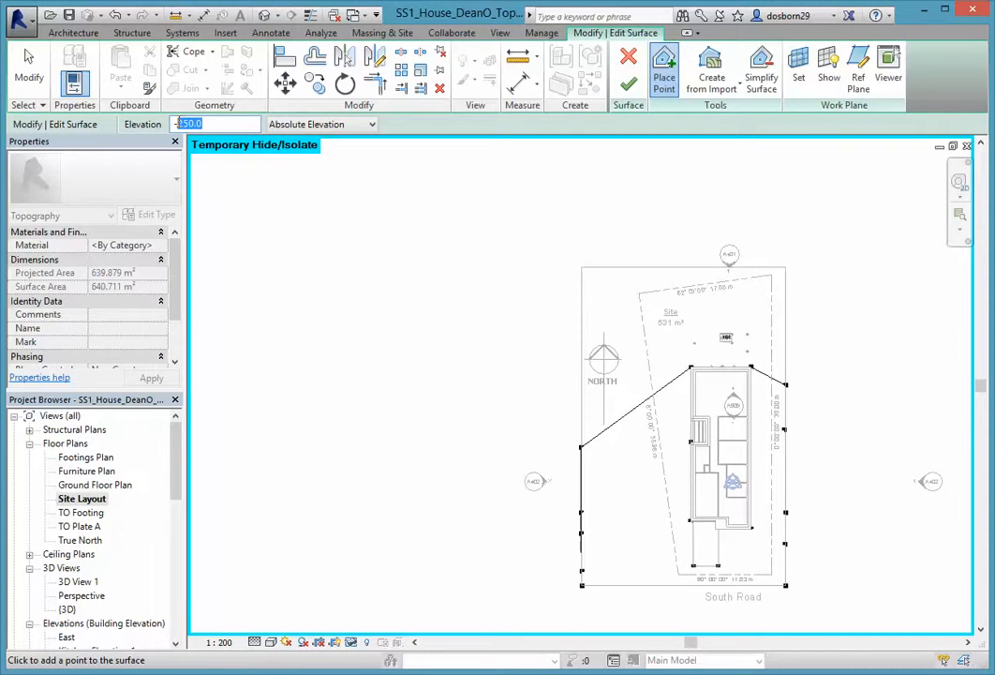
text(8)
click(581, 432)
scroll(694, 342, up, 6)
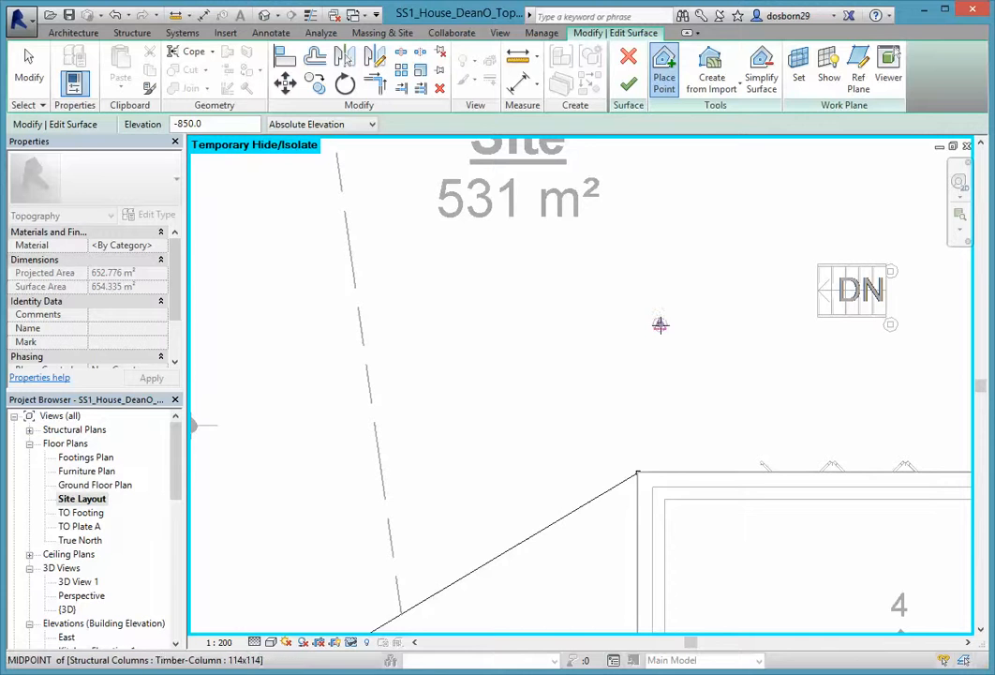
click(661, 324)
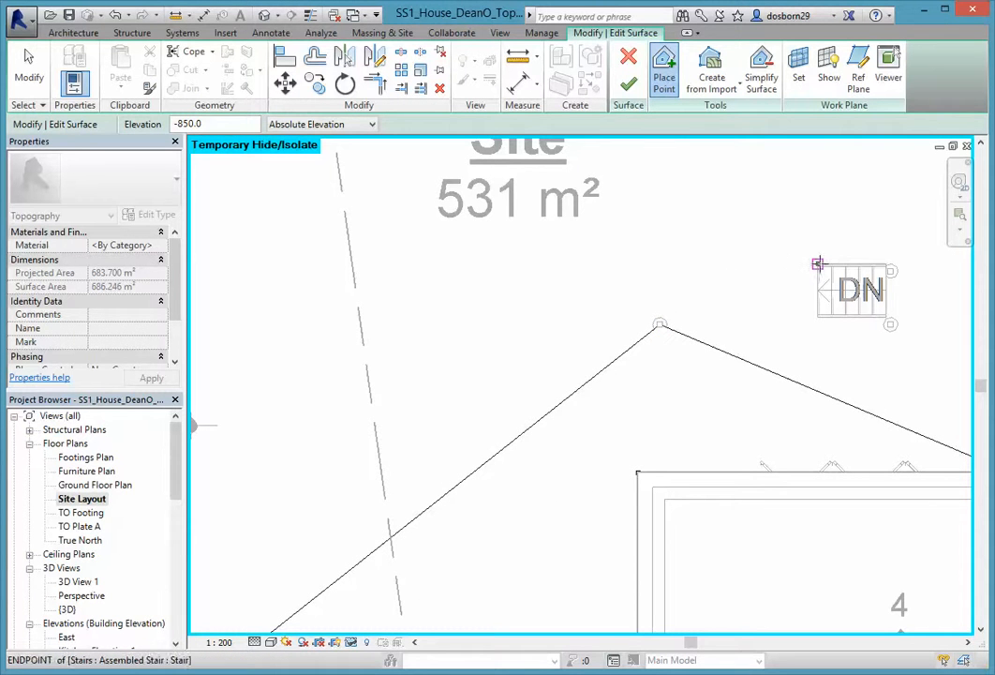
click(817, 264)
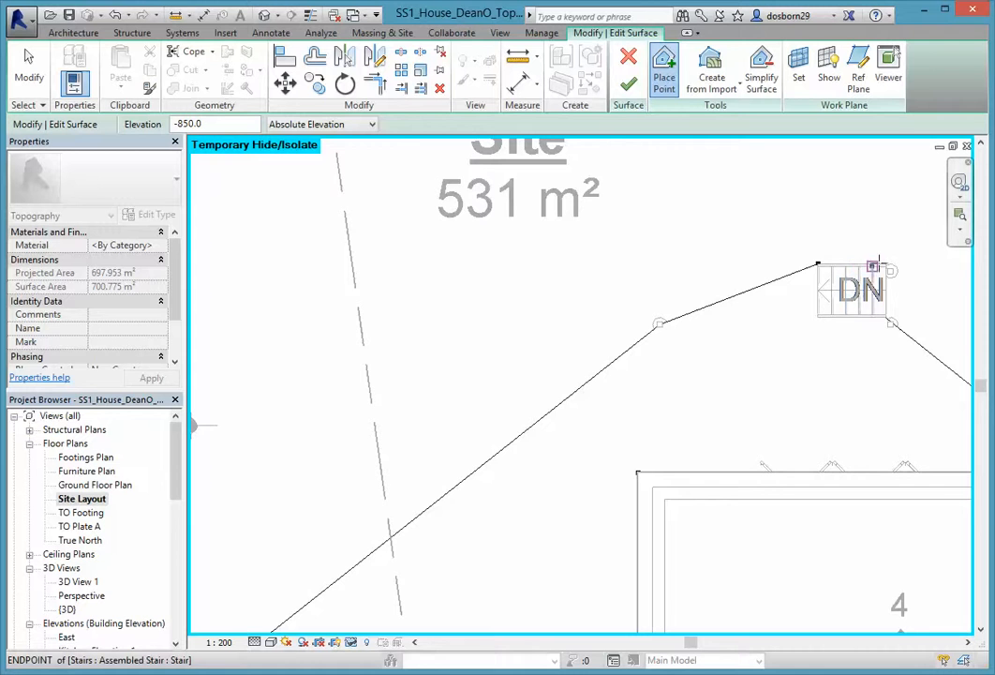
click(890, 266)
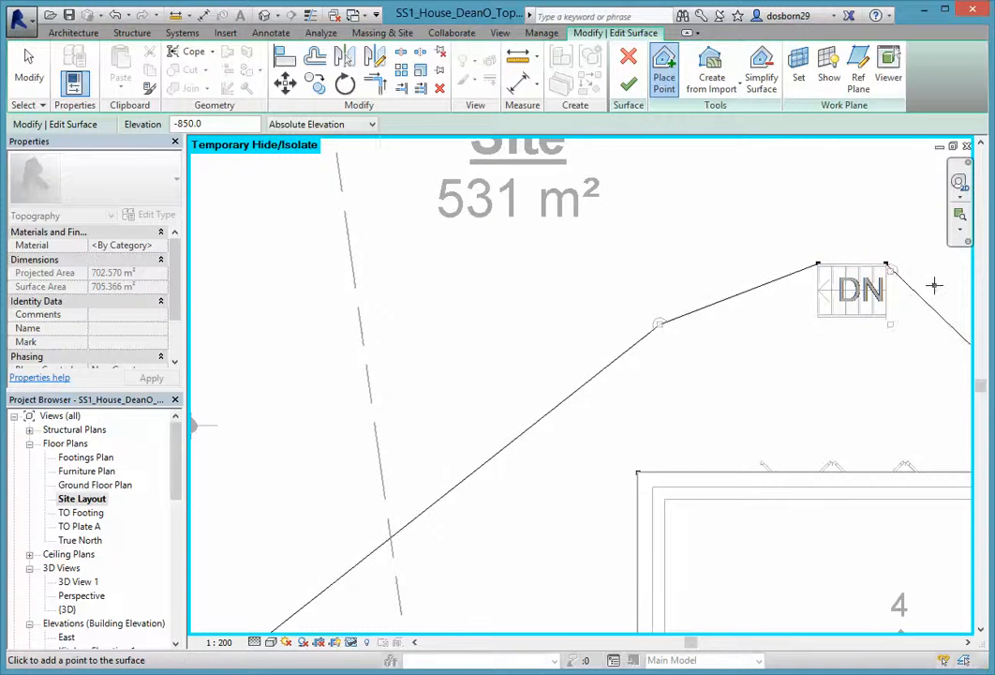
Add surface points at elevation -850 on the deck's rear eastern post and on the east crop edge level with it.
scroll(930, 309, down, 4)
middle_drag(937, 355, 720, 357)
scroll(719, 297, up, 4)
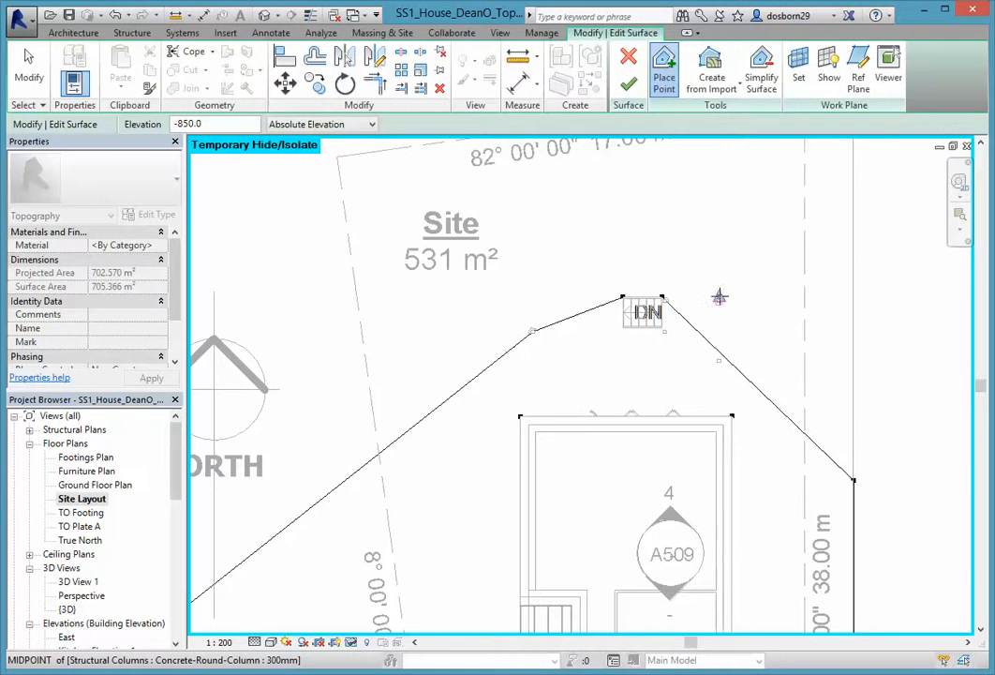
click(718, 297)
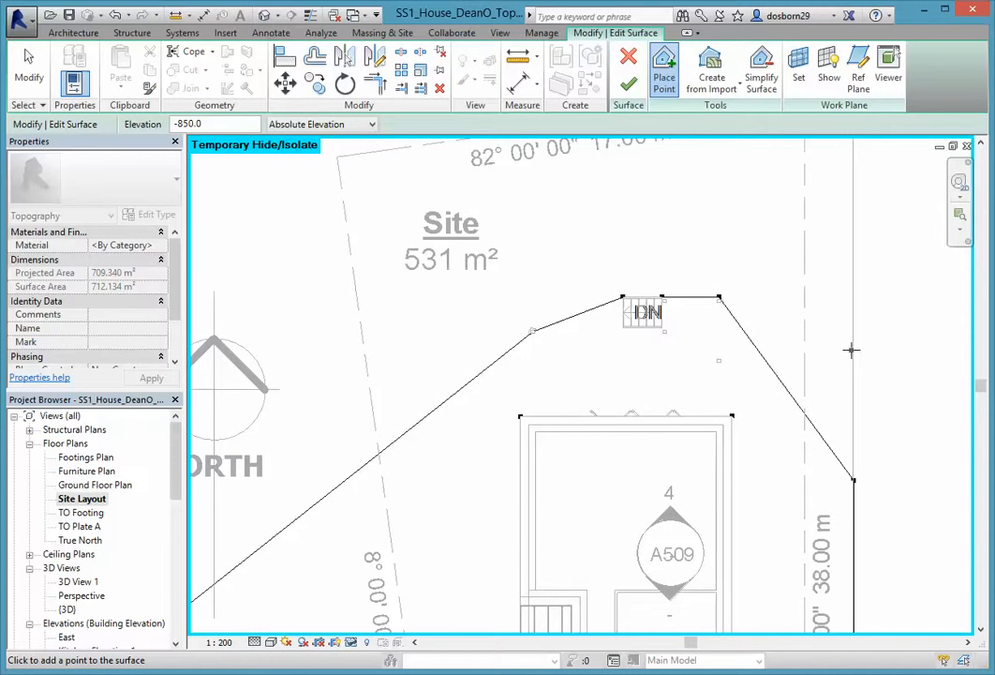
click(853, 306)
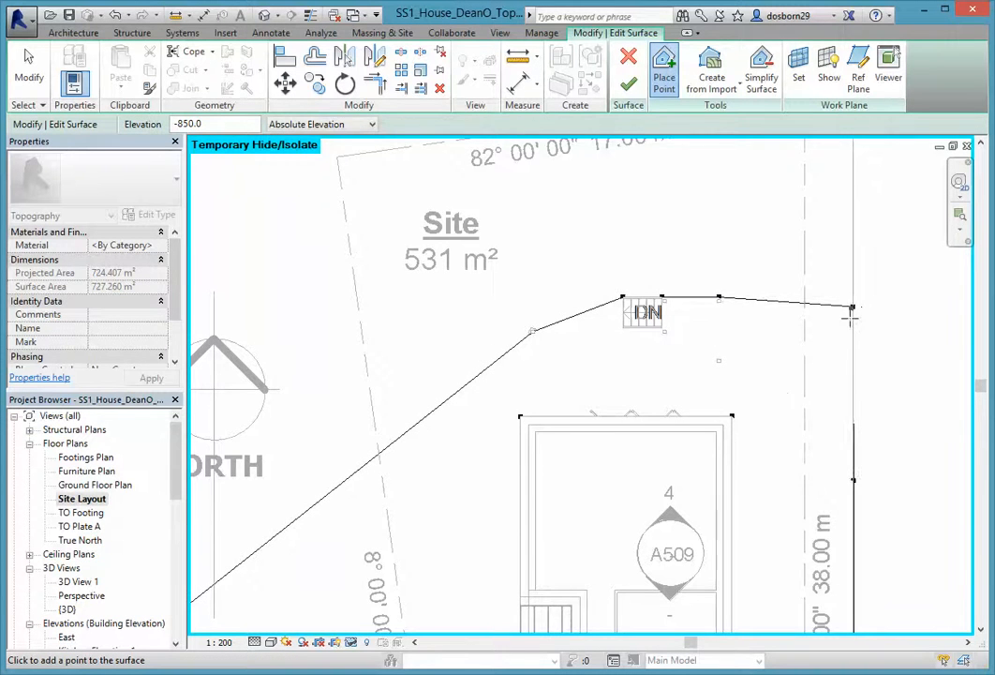
Place surface points at elevation -1000 on the northwest crop corner, just outside the rear site boundary and on the northeast crop corner.
scroll(851, 323, down, 4)
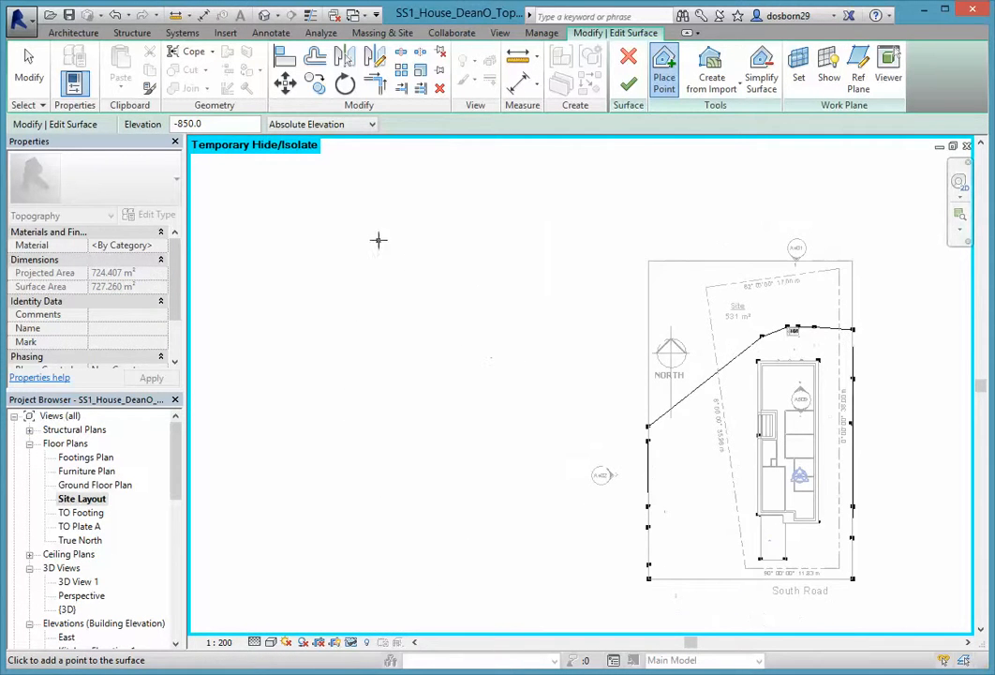
drag(211, 126, 177, 124)
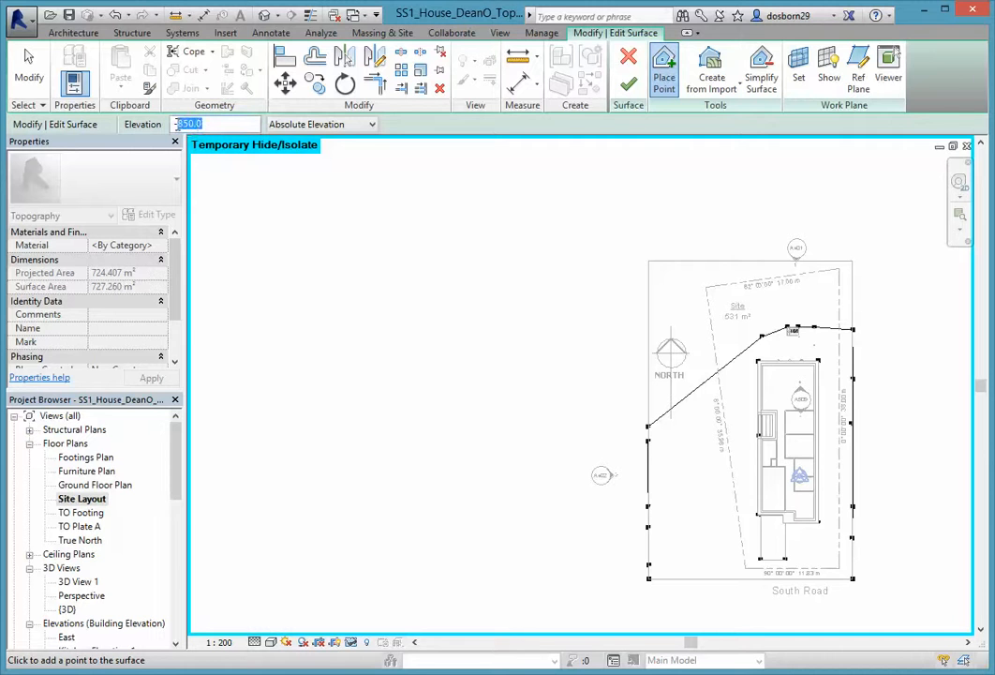
text(1000)
click(648, 258)
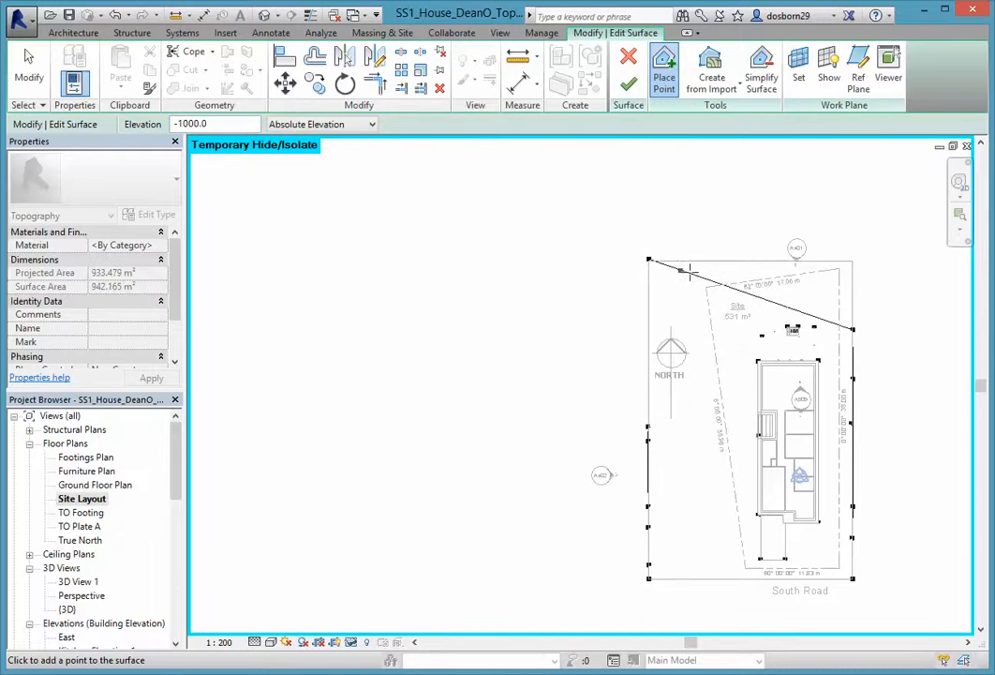
click(749, 273)
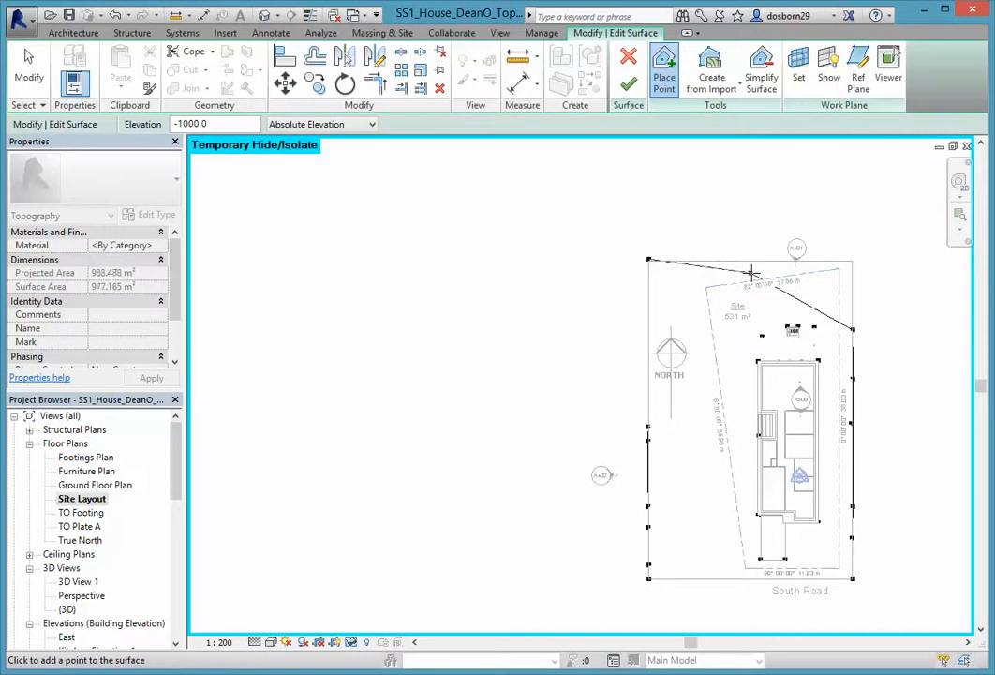
click(852, 260)
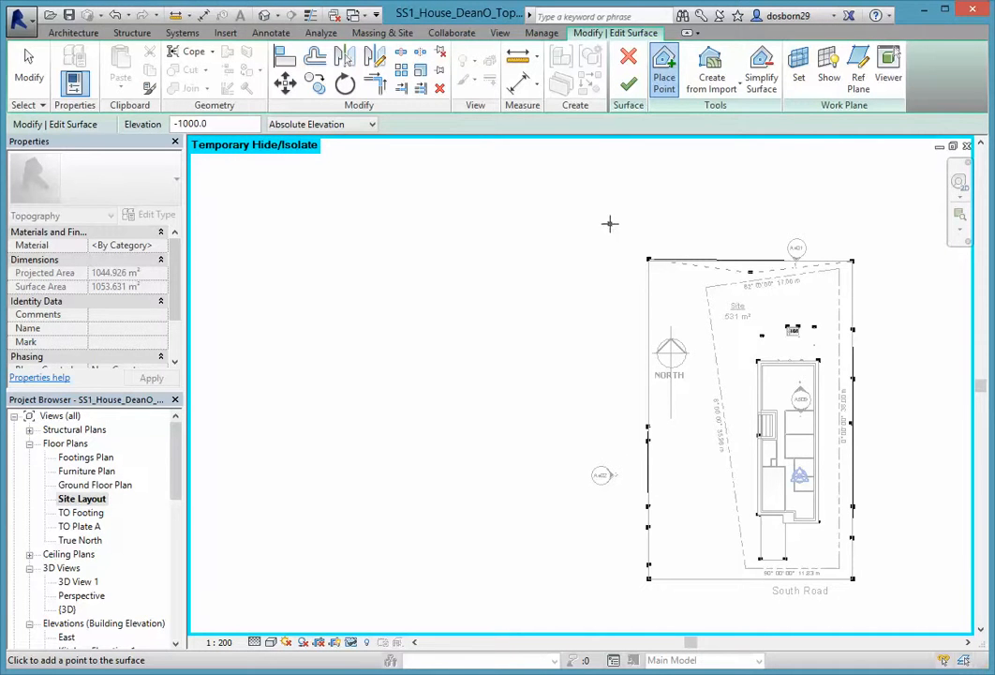
key(Escape)
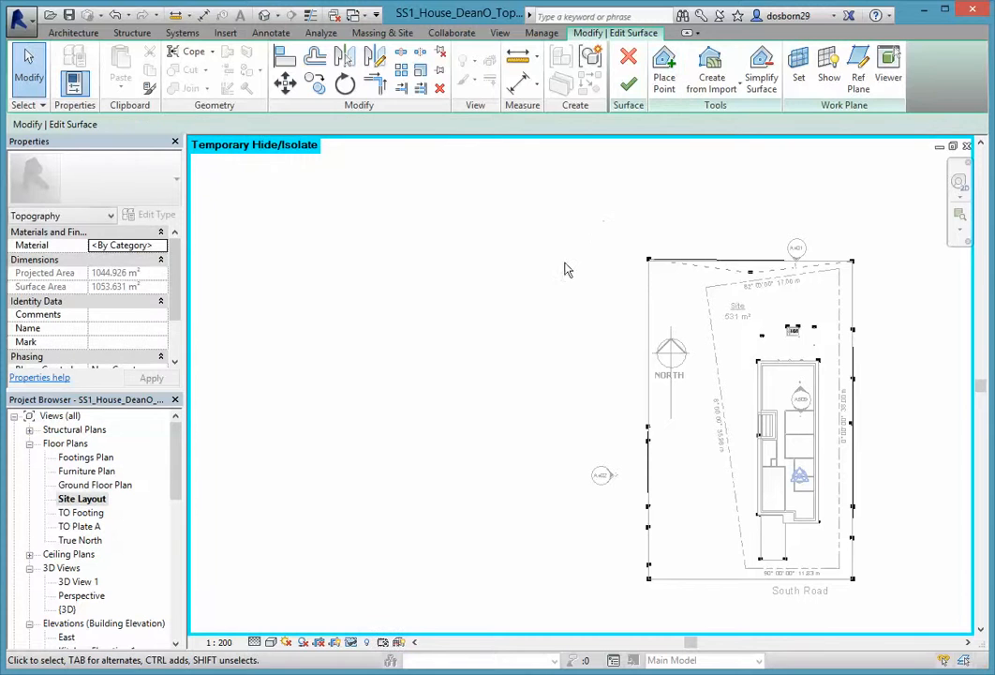
Select an interior point on the surface's west edge and the boundary point at its northwest corner to check their elevations.
click(649, 441)
mouse_move(650, 441)
mouse_down()
mouse_move(630, 446)
mouse_move(648, 442)
mouse_up()
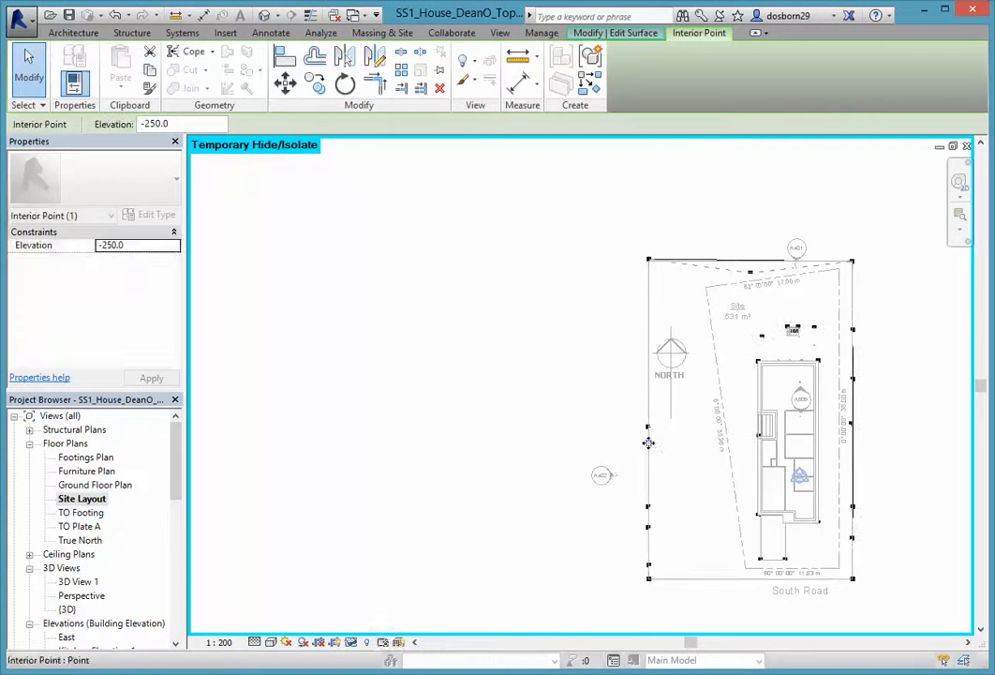
scroll(651, 265, up, 3)
click(642, 262)
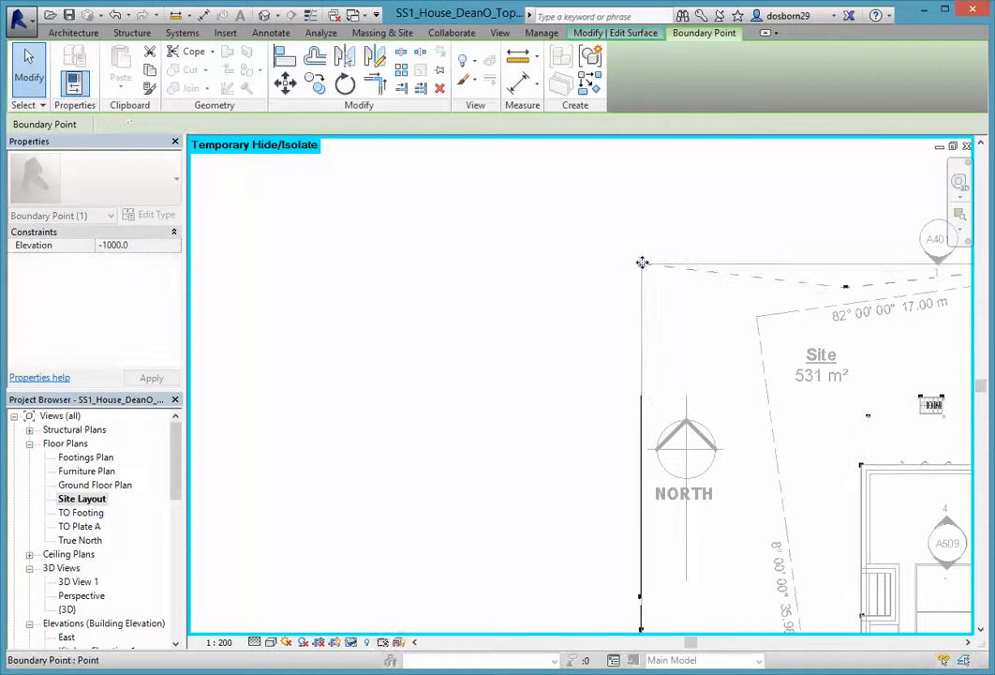
scroll(668, 317, down, 3)
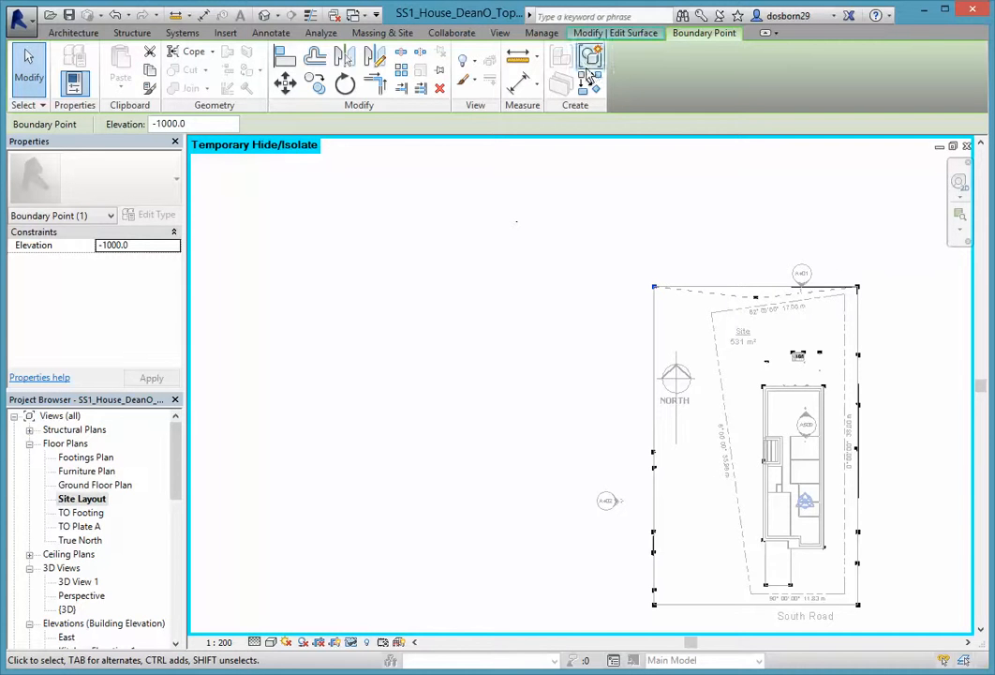
Finish the toposurface and view the house on its terrain in the default 3D view.
click(643, 33)
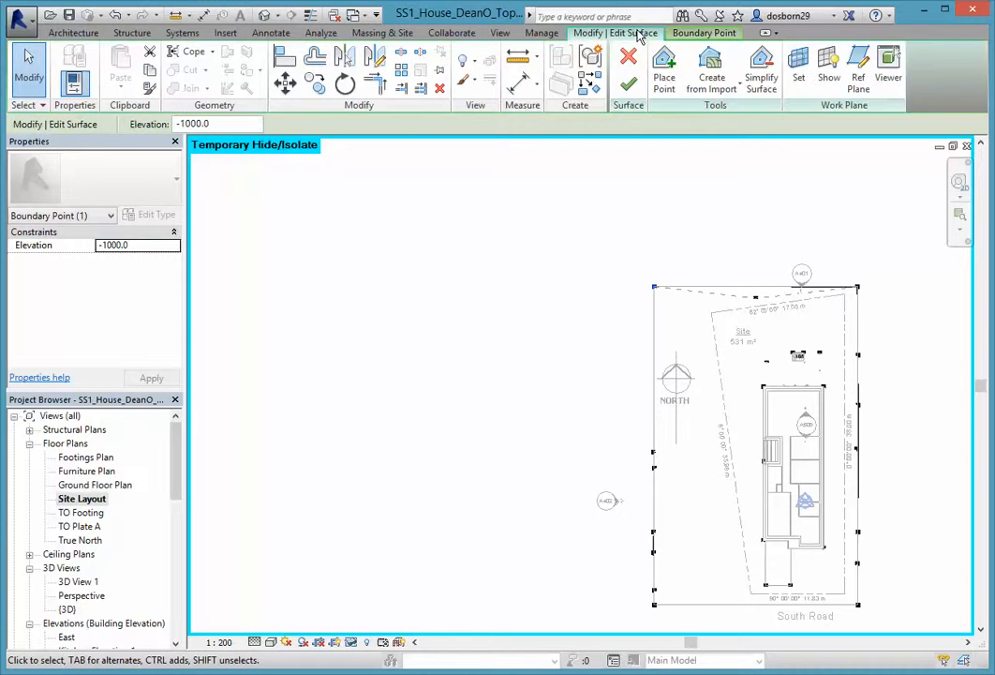
click(630, 82)
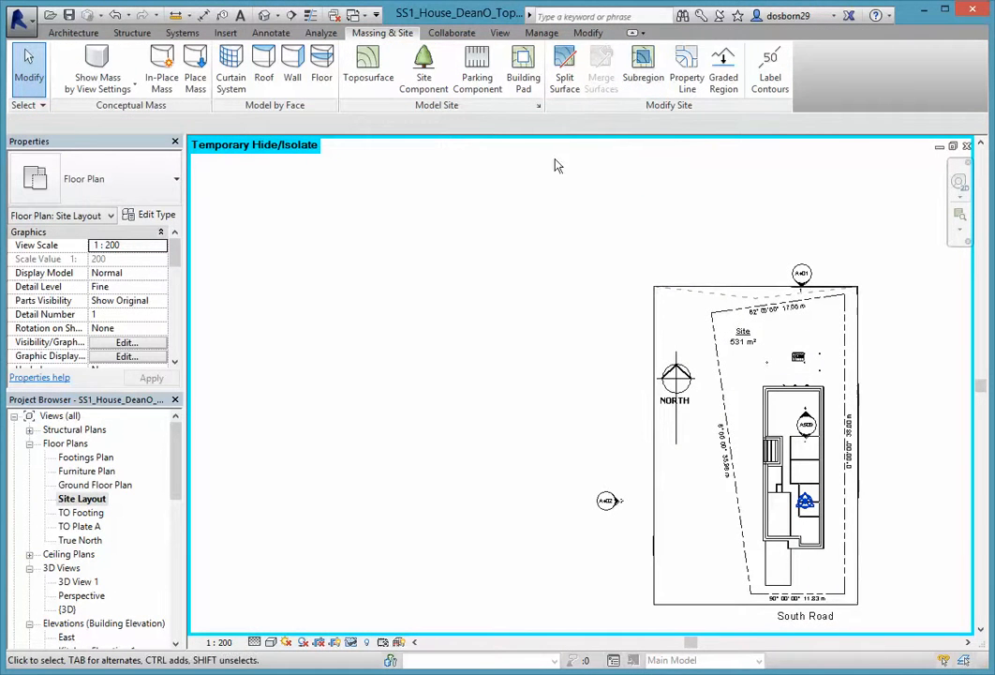
click(266, 16)
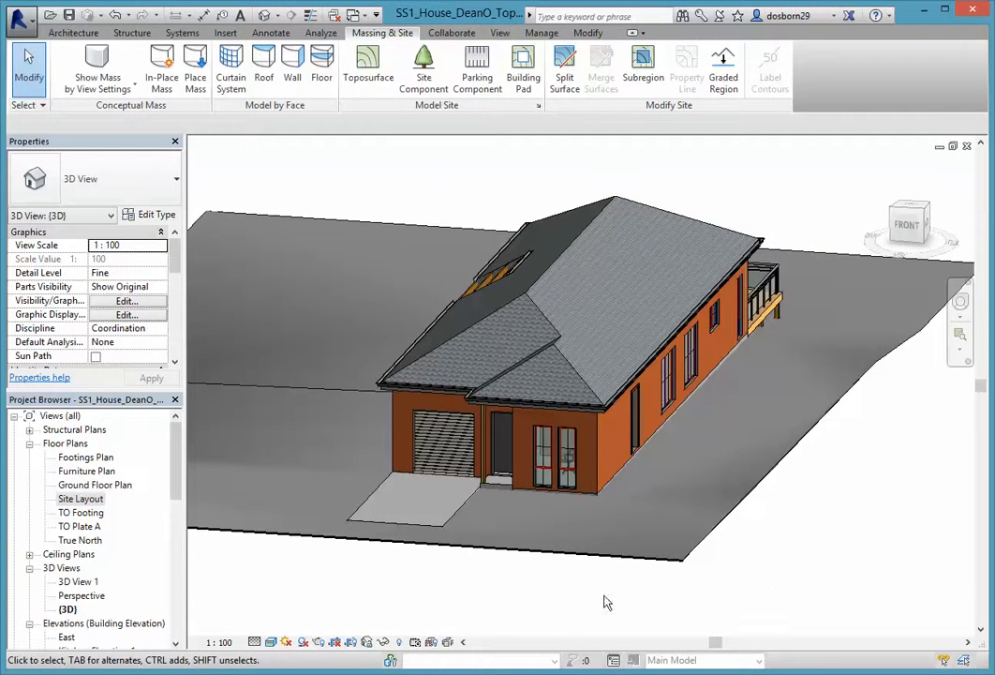
middle_drag(574, 615, 722, 602)
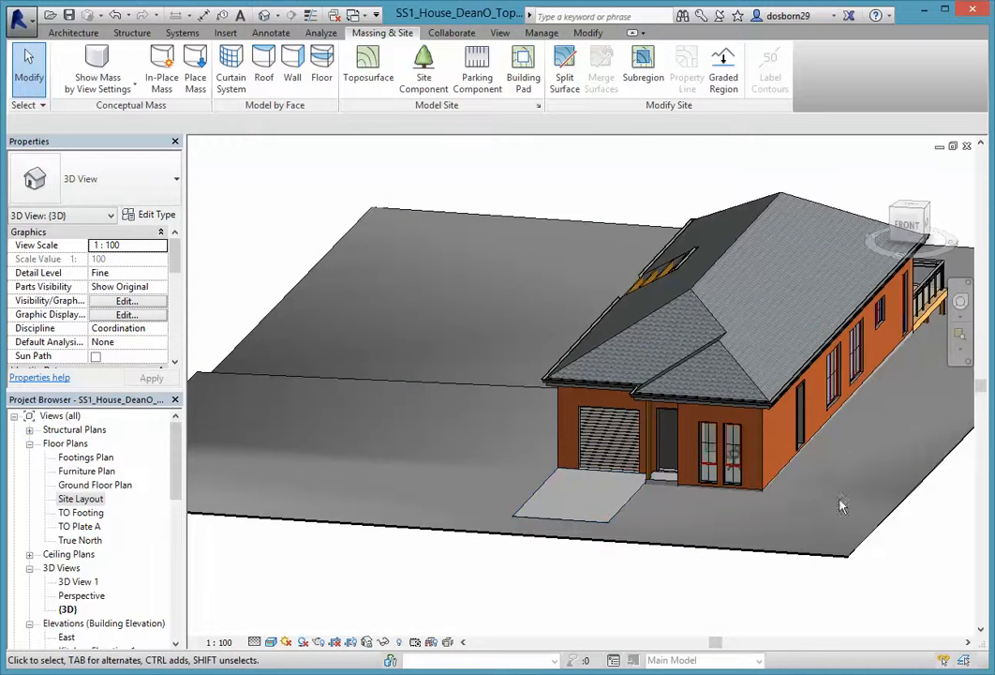
Examine the terrain in 3D from the side and rear of the house, including how the deck posts and stairs meet the ground.
middle_drag(921, 562, 713, 531)
scroll(721, 526, down, 2)
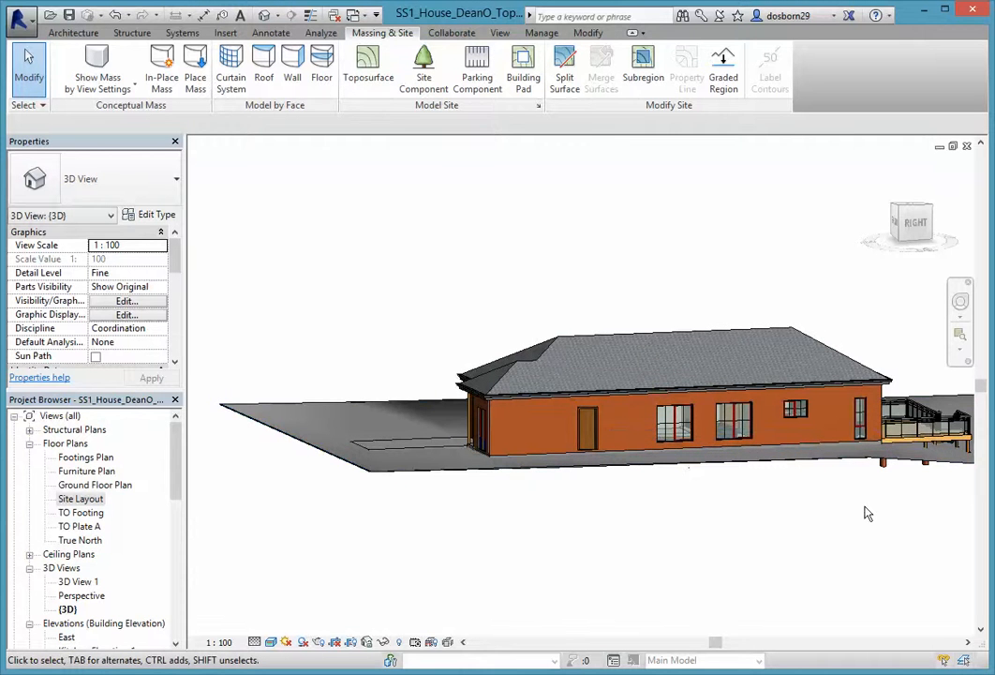
middle_drag(868, 514, 732, 575)
scroll(574, 513, up, 3)
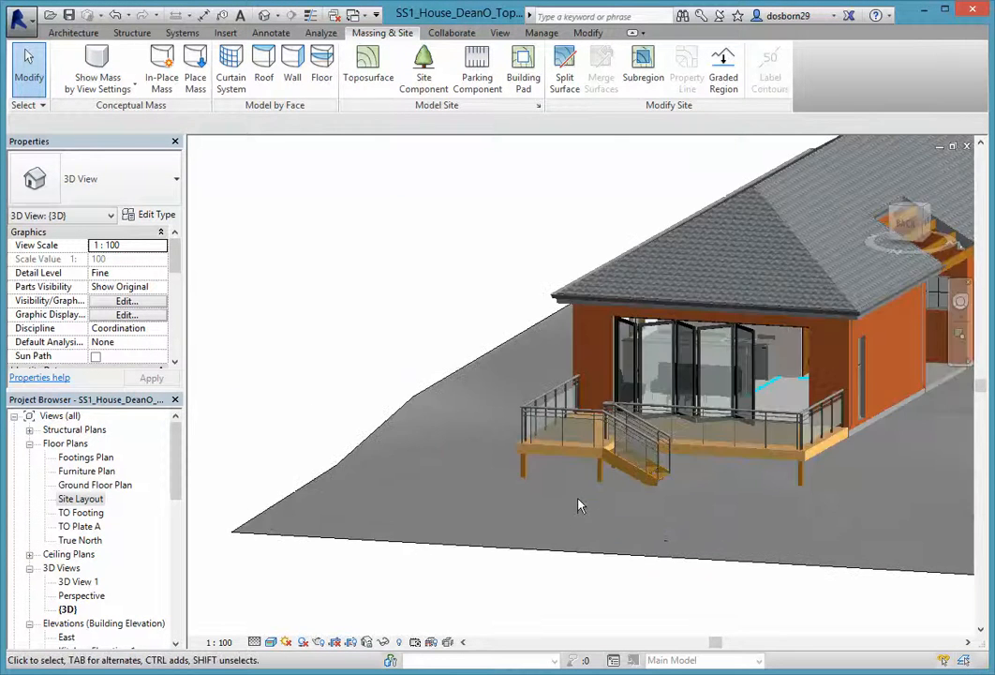
scroll(573, 495, up, 3)
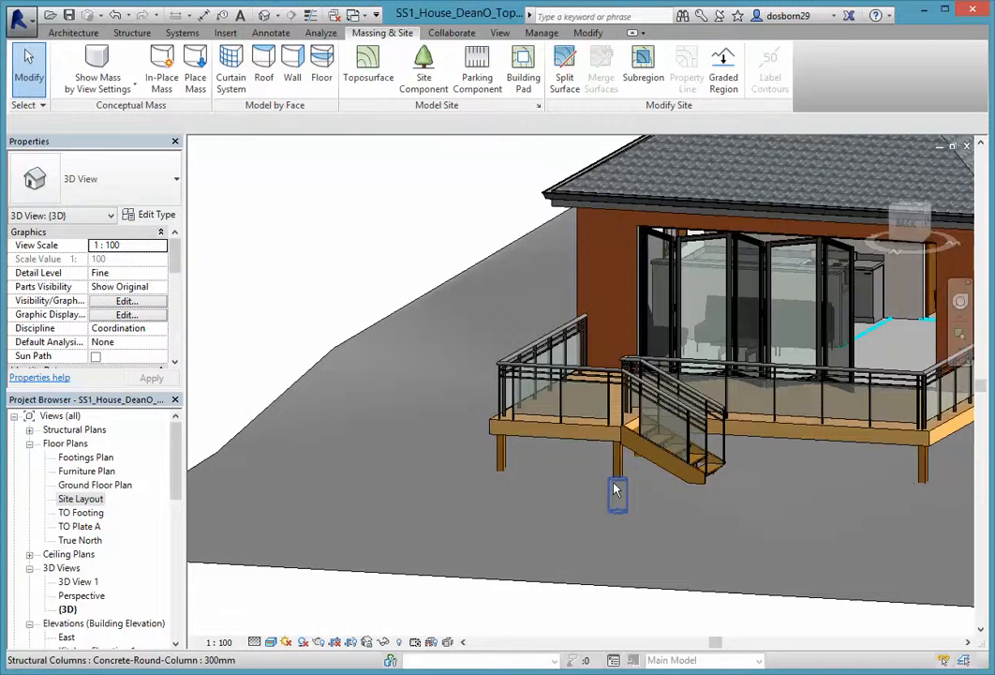
scroll(448, 583, down, 2)
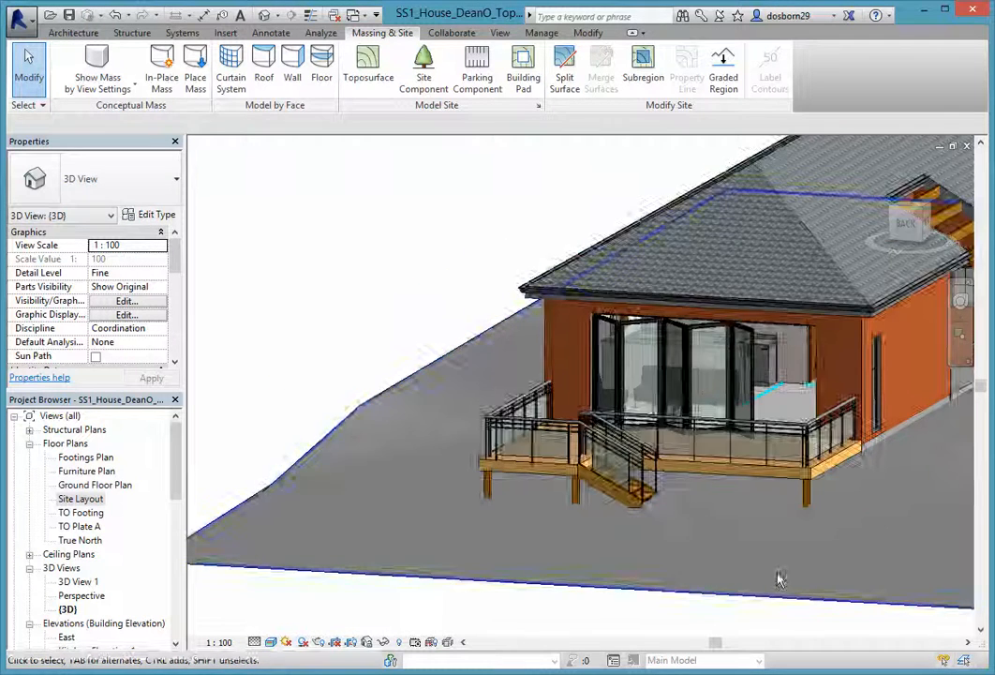
scroll(777, 578, down, 2)
middle_drag(811, 595, 619, 558)
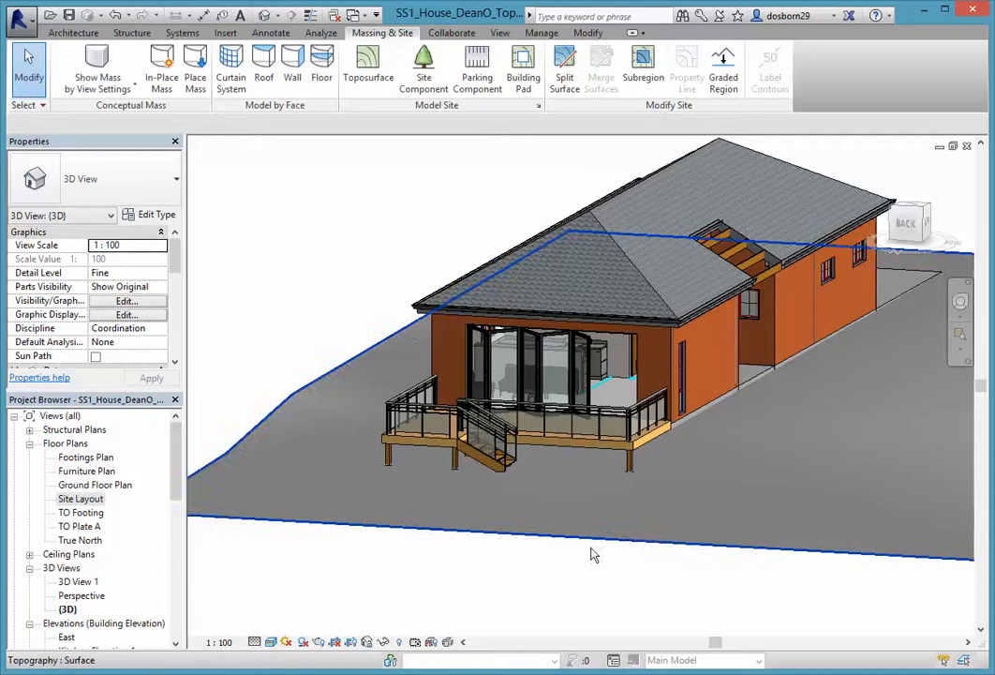
Open the material selection for the toposurface and search the materials for "GRASS".
click(617, 546)
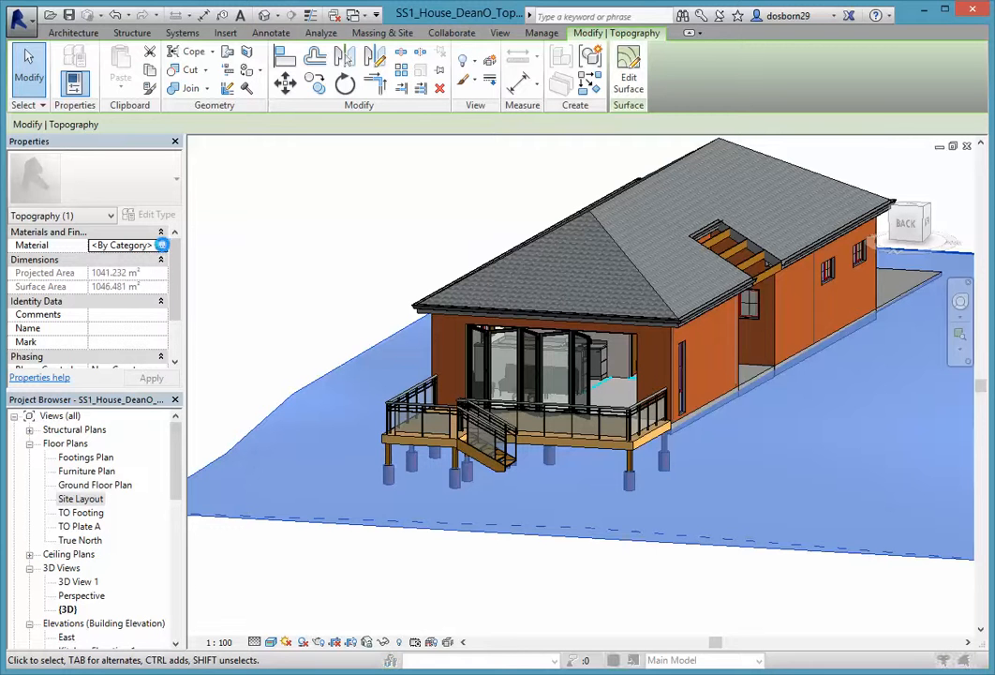
click(162, 246)
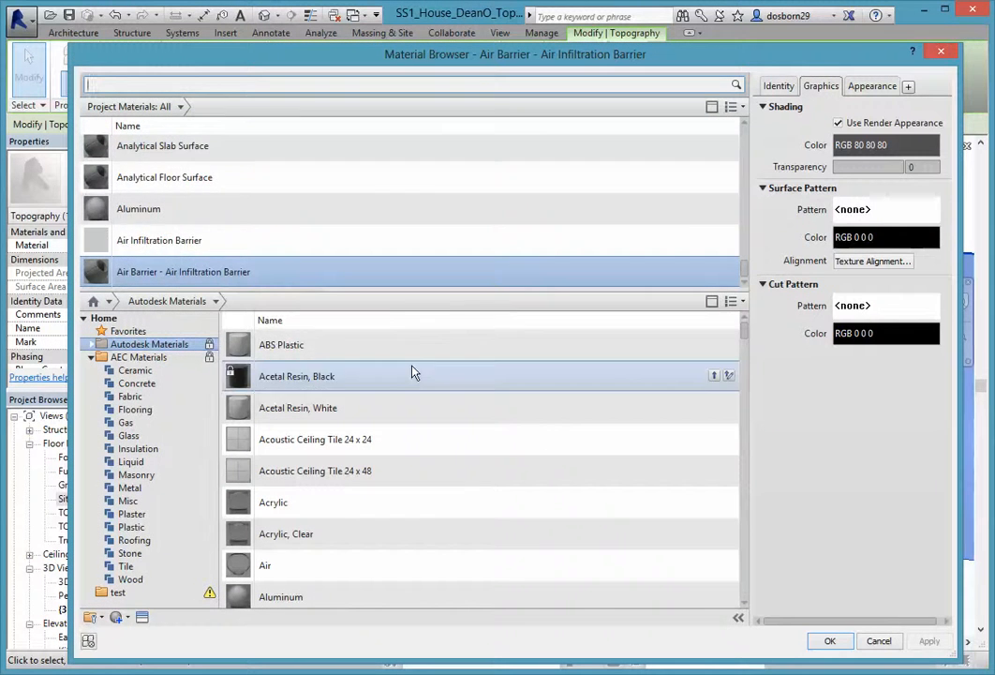
click(154, 86)
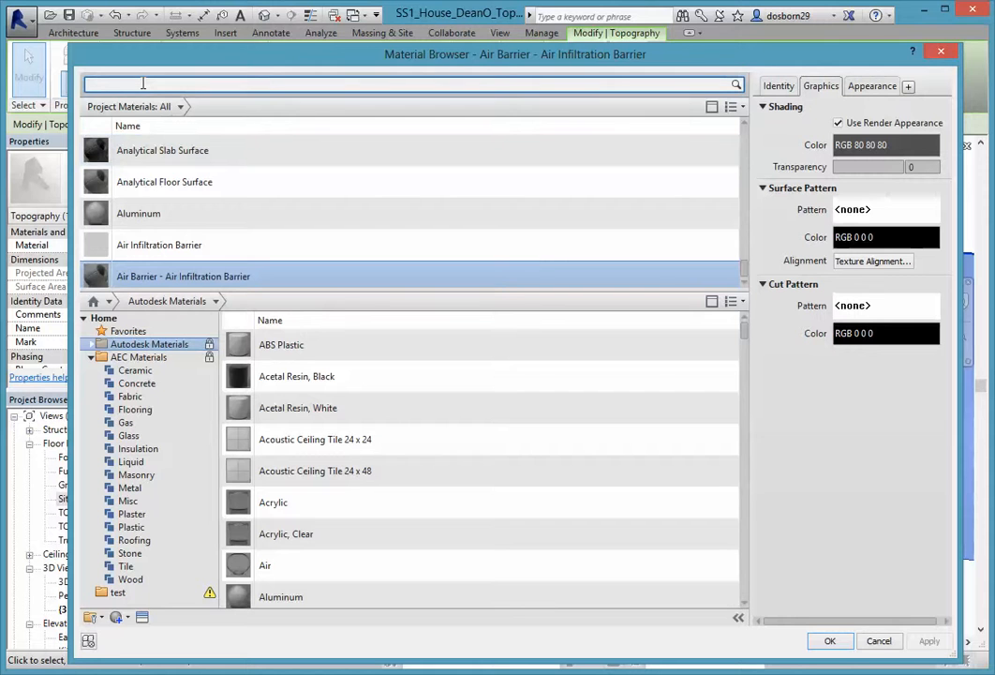
text(GRASS)
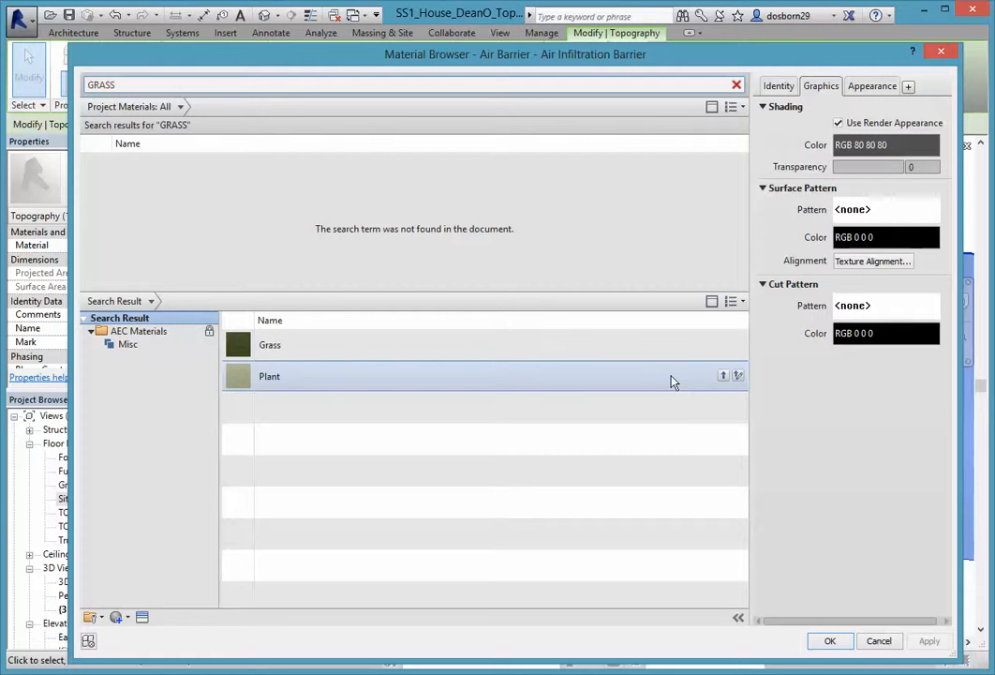
Add the library's Plant material to the project, replacing the existing appearance of the same name, and apply it to the toposurface.
click(723, 378)
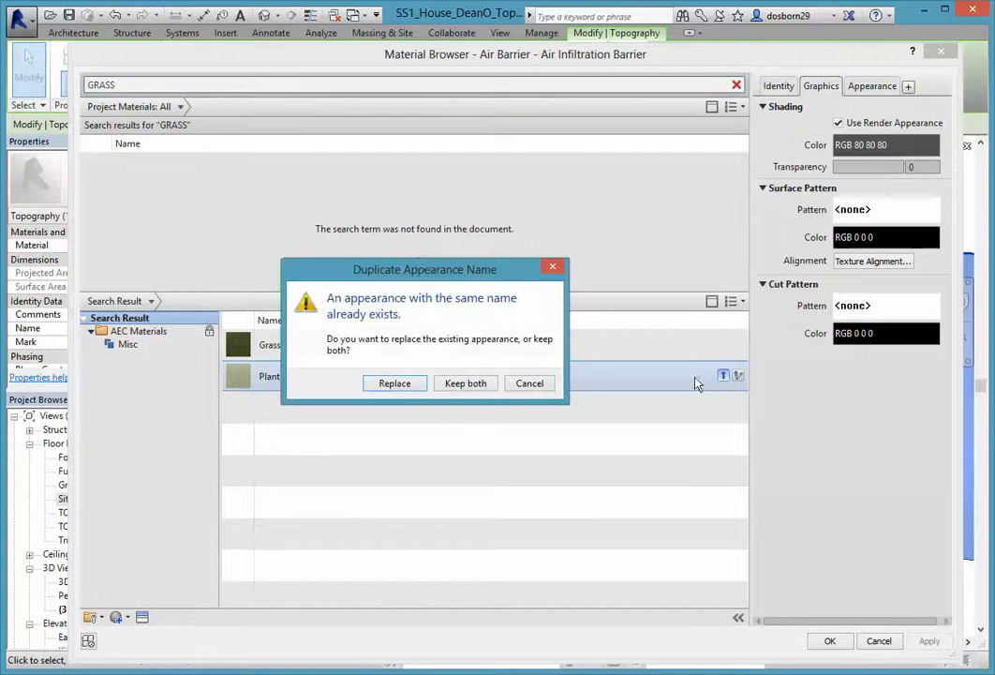
click(413, 390)
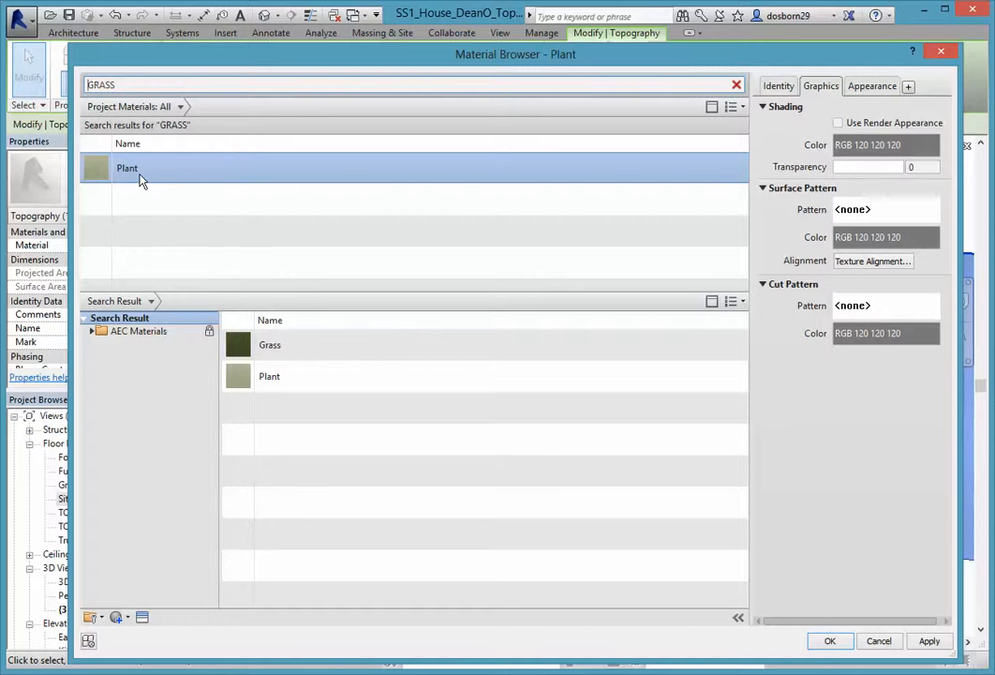
click(830, 641)
click(755, 609)
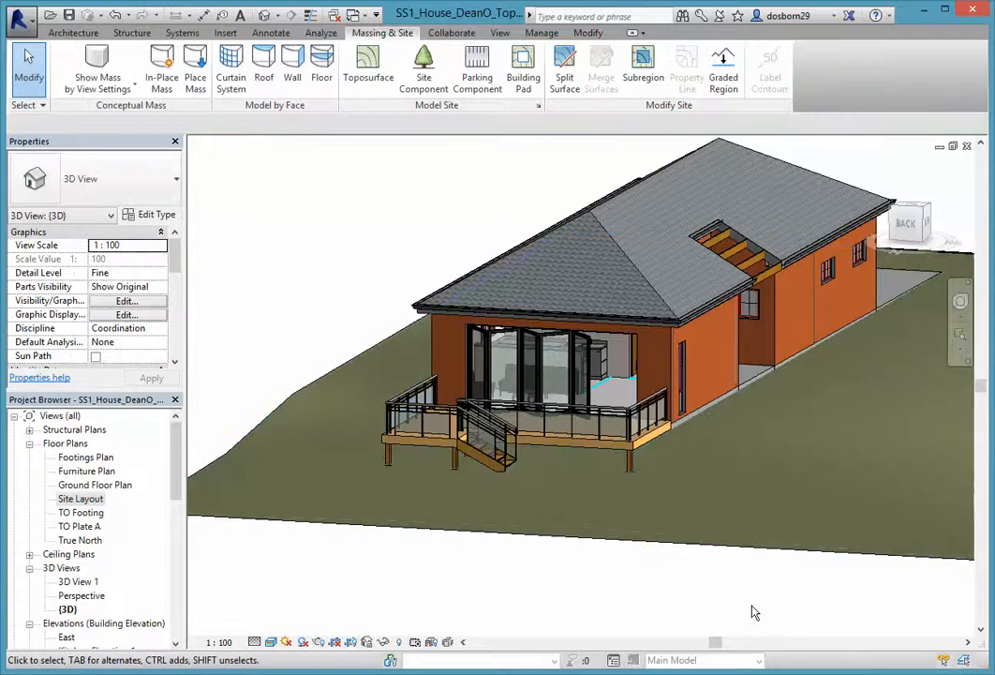
scroll(755, 609, down, 1)
middle_drag(763, 613, 701, 586)
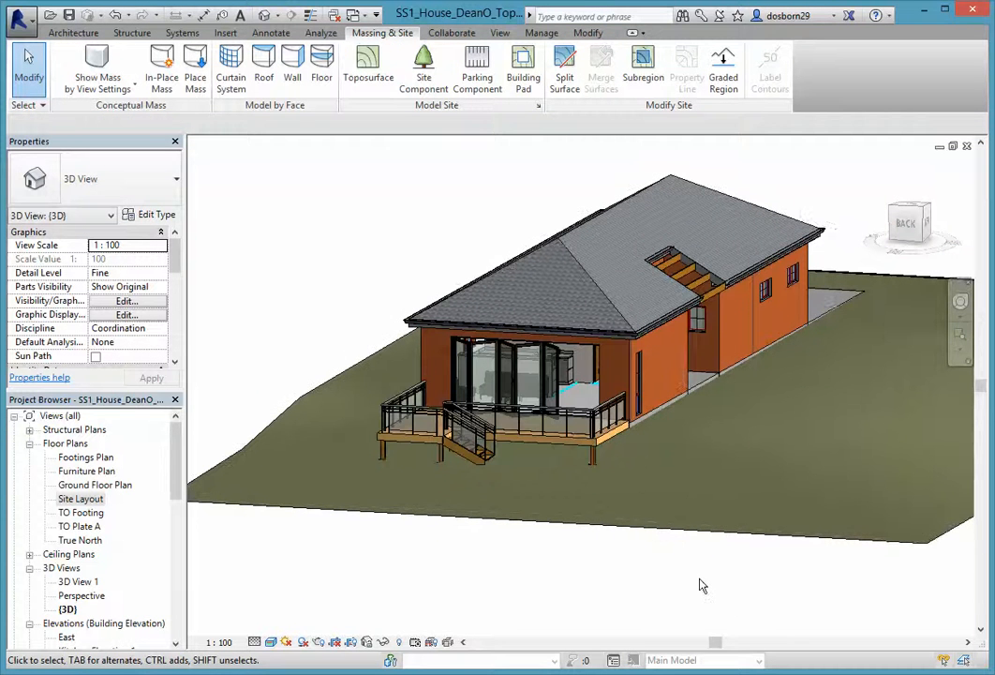